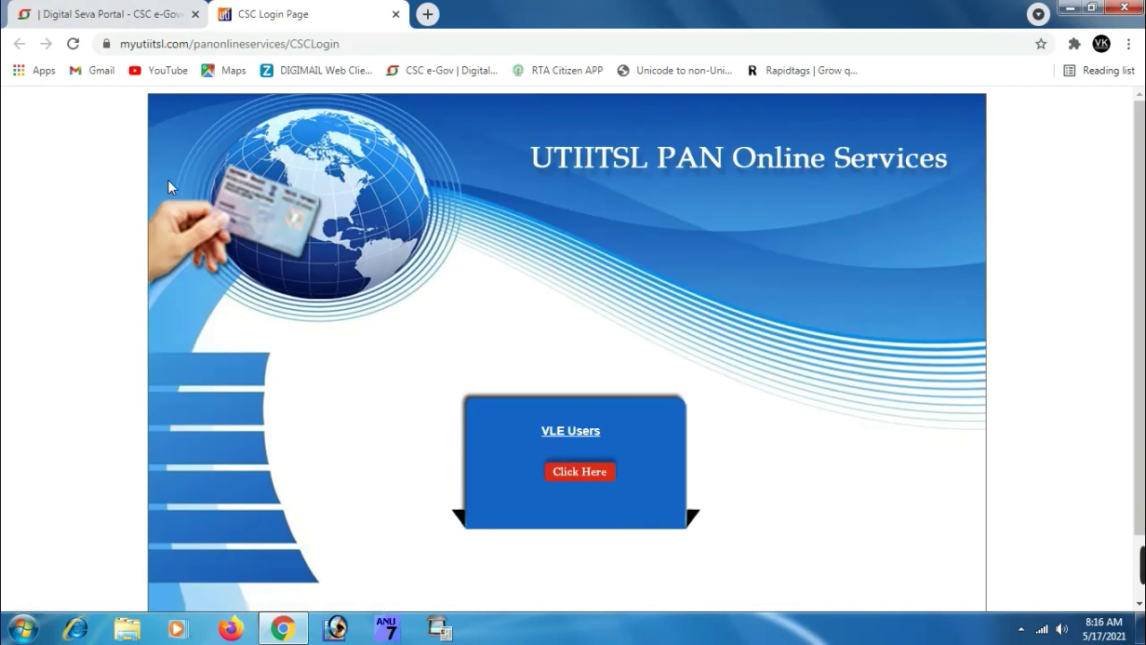
# From the VLE Users area, open the CSF form for requesting changes or corrections in PAN data
pyautogui.click(584, 476)
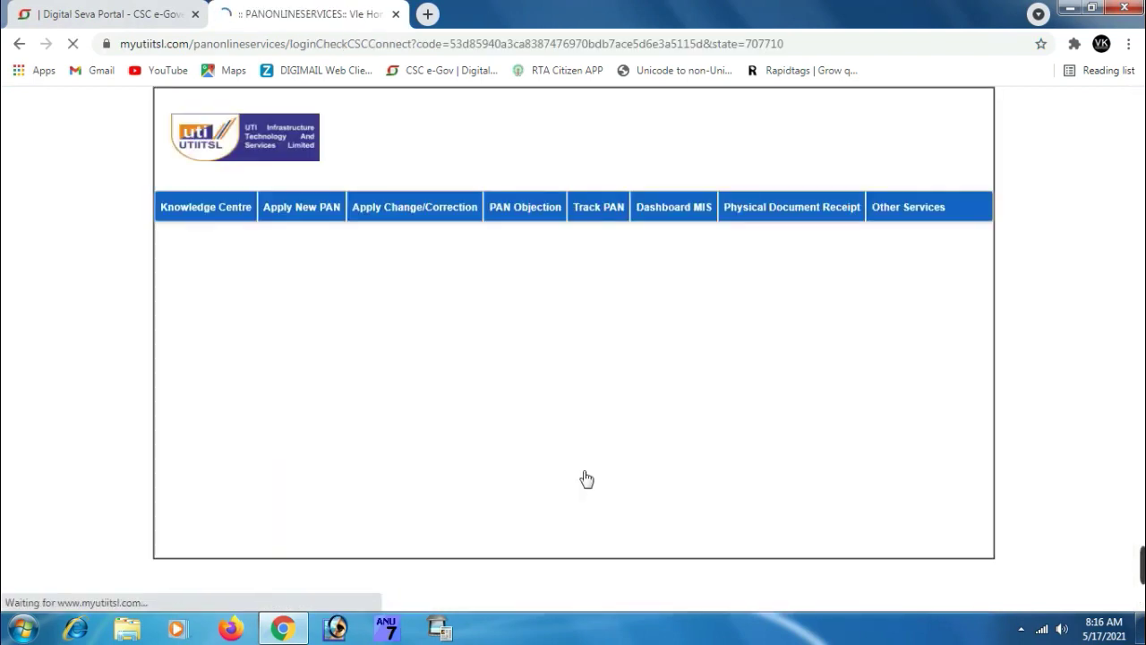
pyautogui.moveTo(382, 215)
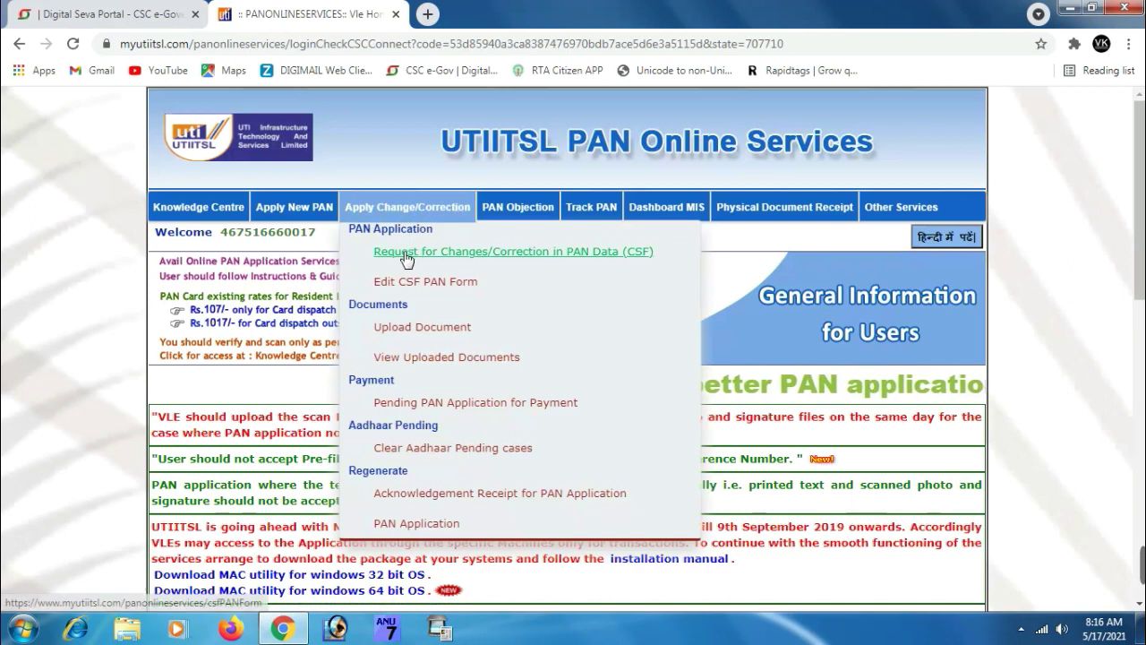
pyautogui.click(477, 256)
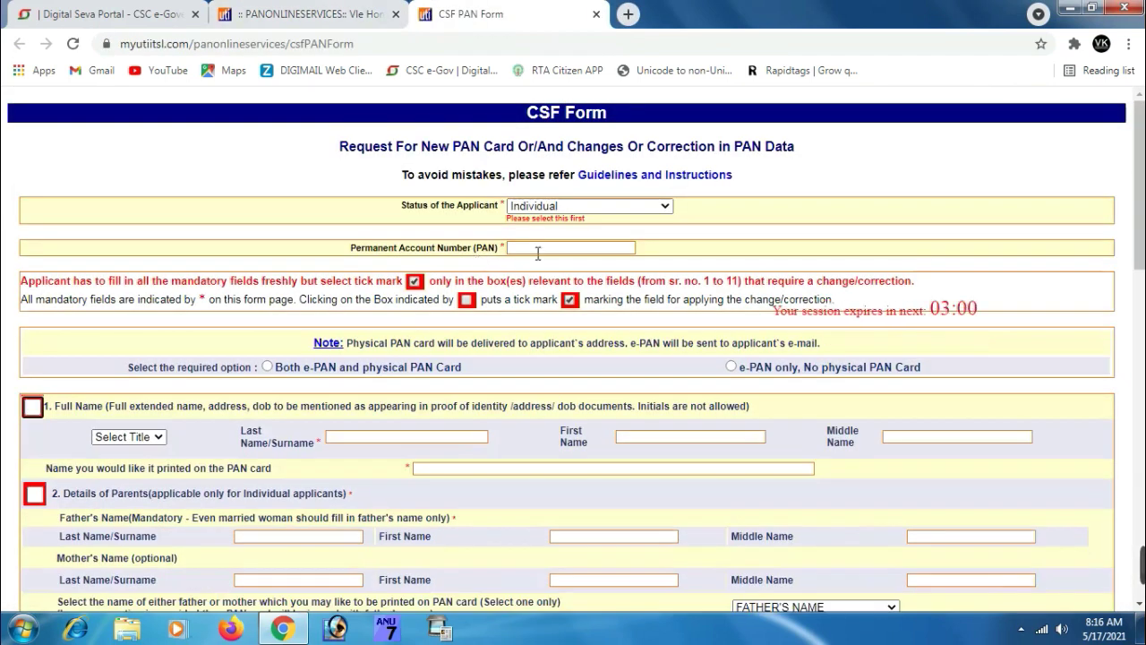
# Enter the applicant's PAN, confirm it in the re-enter dialog, and request both e-PAN and physical card
pyautogui.click(538, 254)
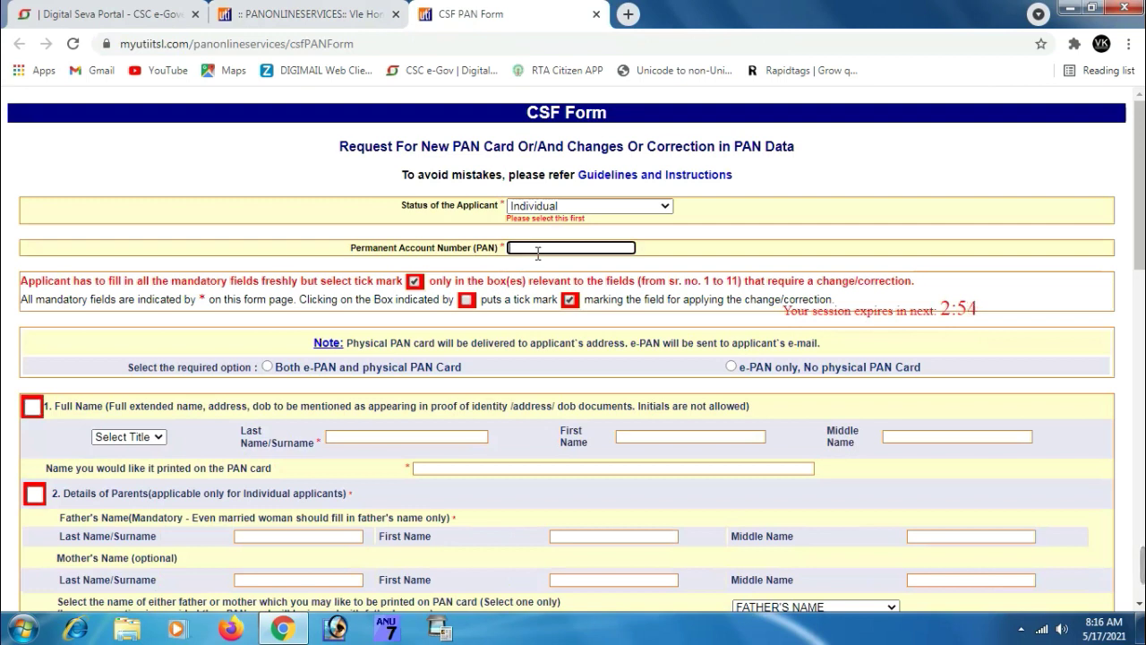
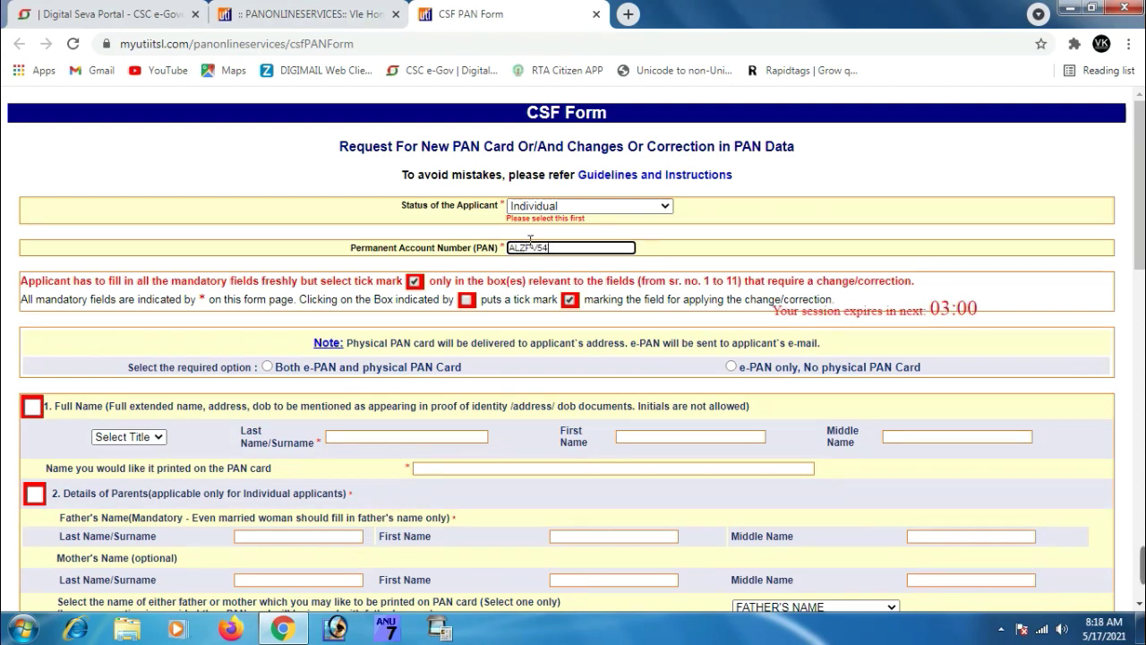
pyautogui.click(663, 249)
pyautogui.click(598, 306)
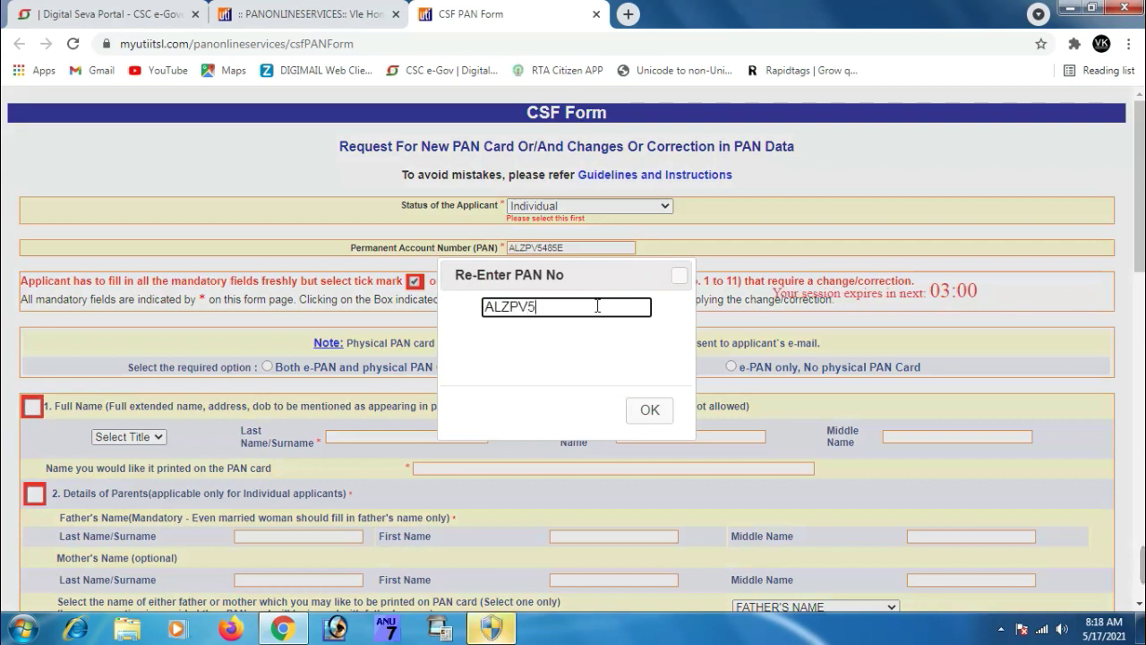
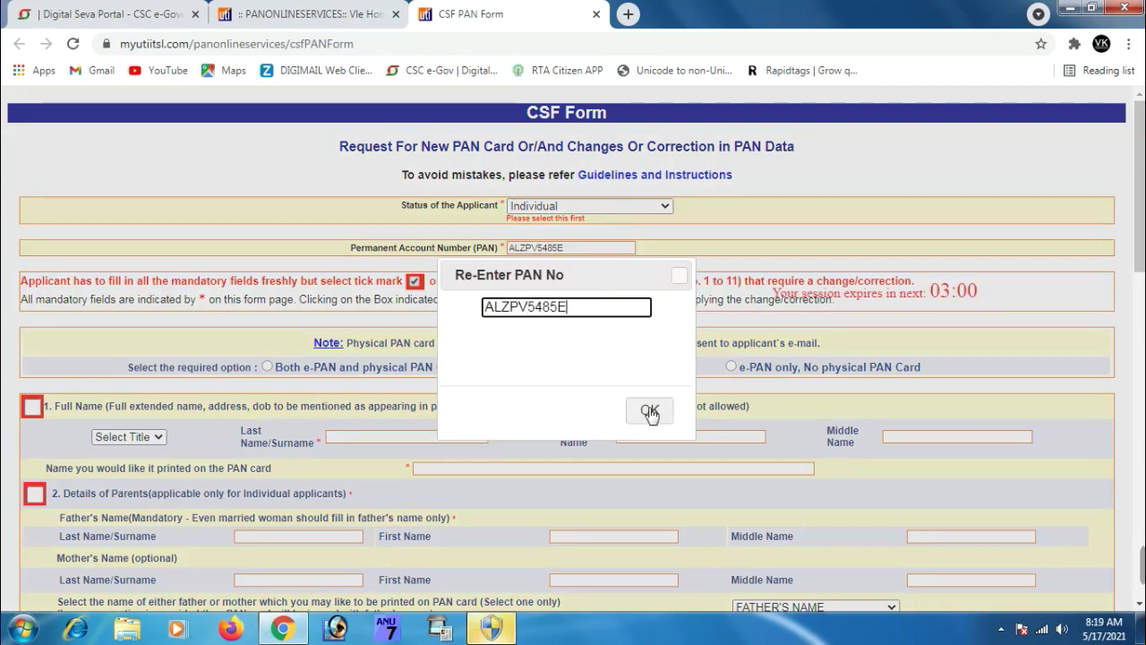
pyautogui.click(649, 409)
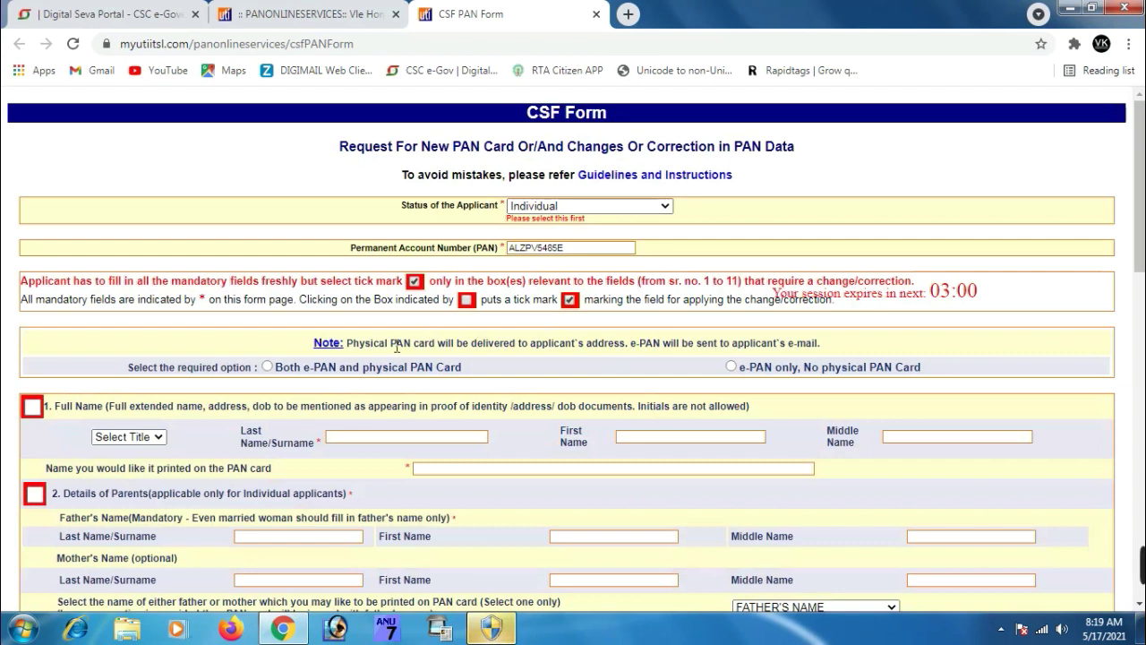
pyautogui.click(266, 366)
pyautogui.scroll(-2, 266, 374)
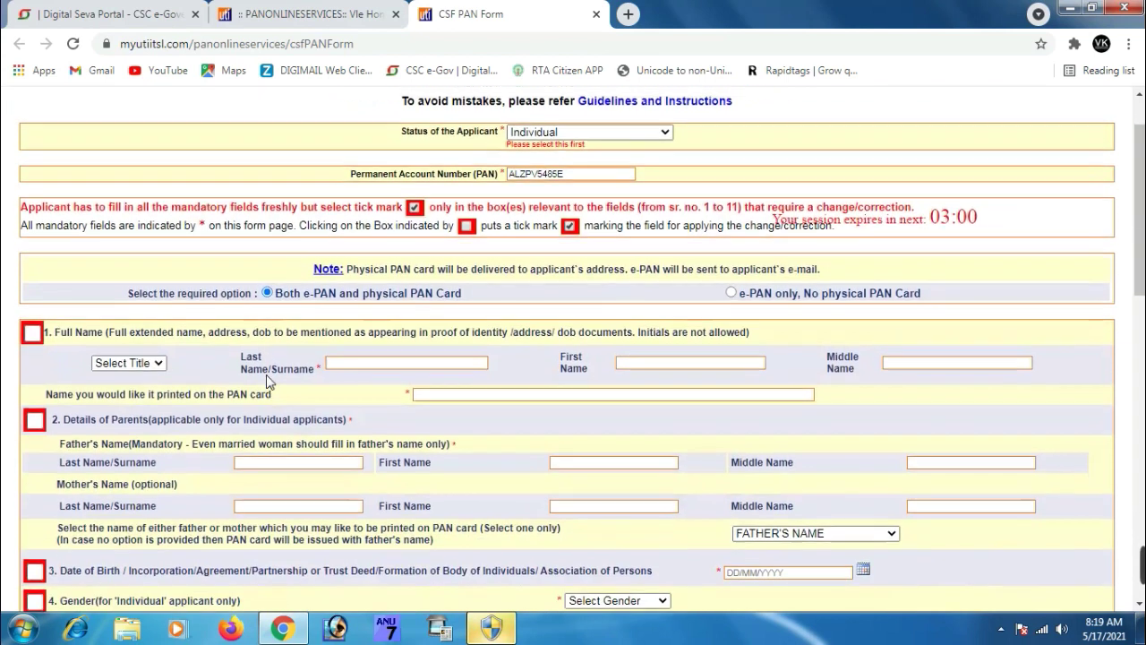
# Mark the full name for correction, choose title SHRI, and enter the applicant's surname and first name
pyautogui.click(32, 240)
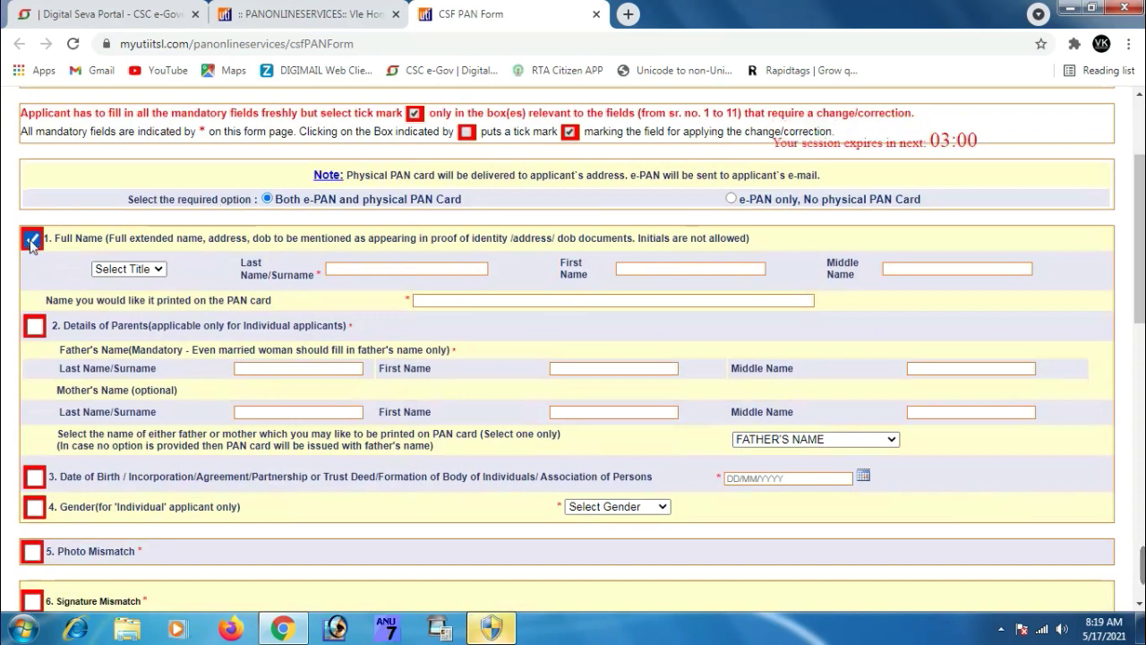
pyautogui.click(157, 271)
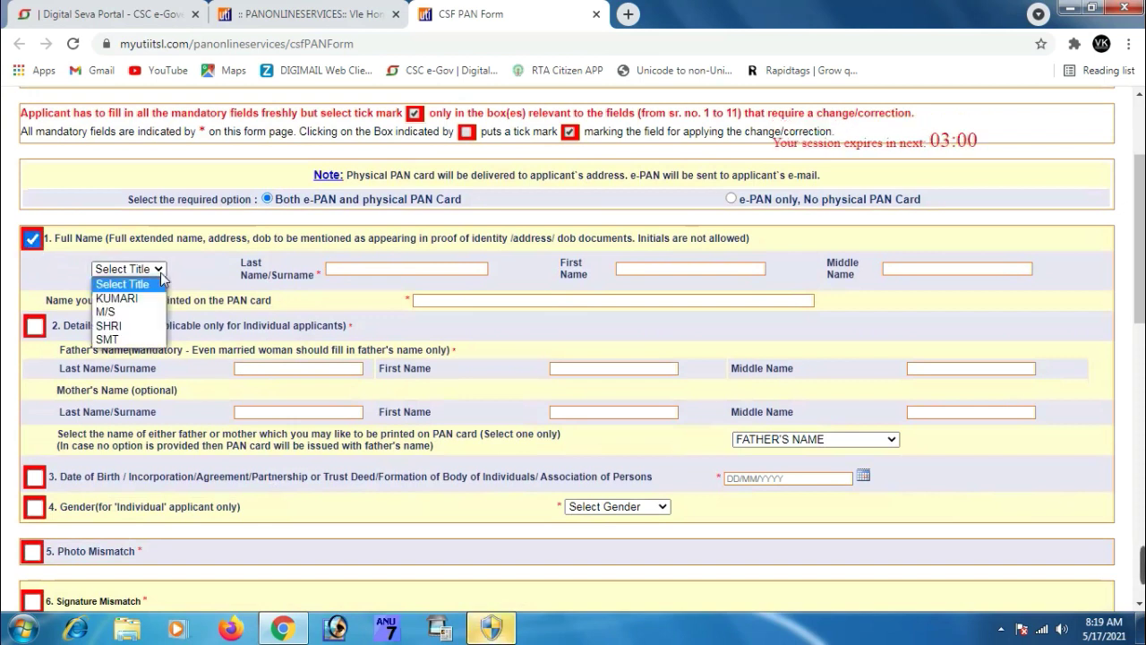
pyautogui.click(144, 328)
pyautogui.click(365, 268)
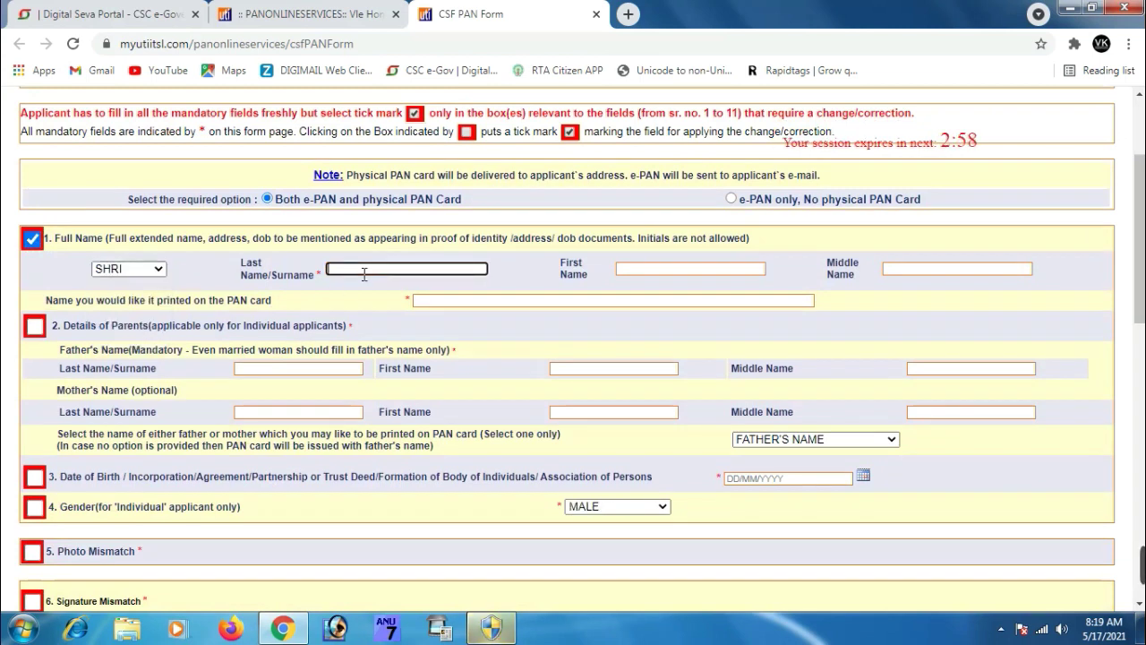
pyautogui.write('VA')
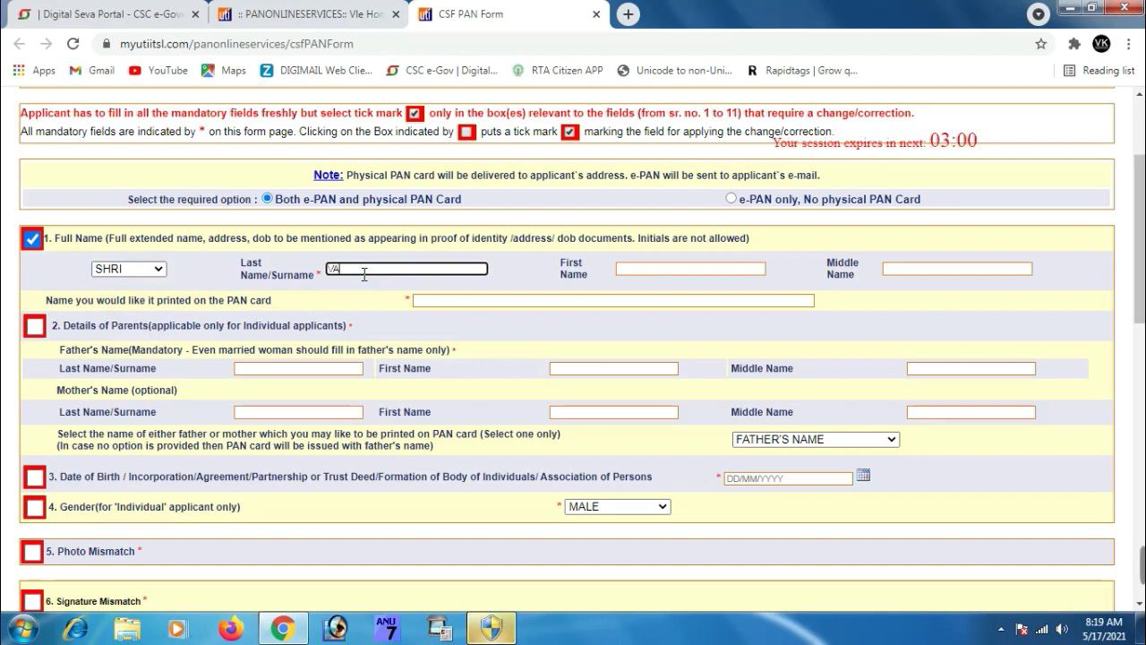
pyautogui.write('NA')
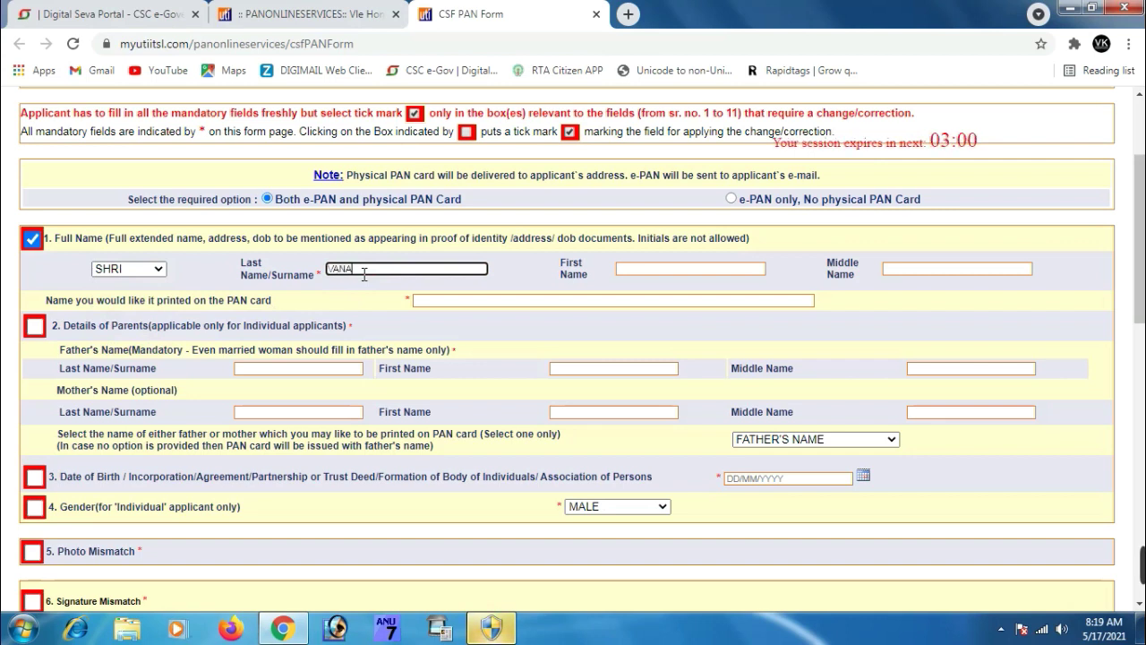
pyautogui.click(641, 270)
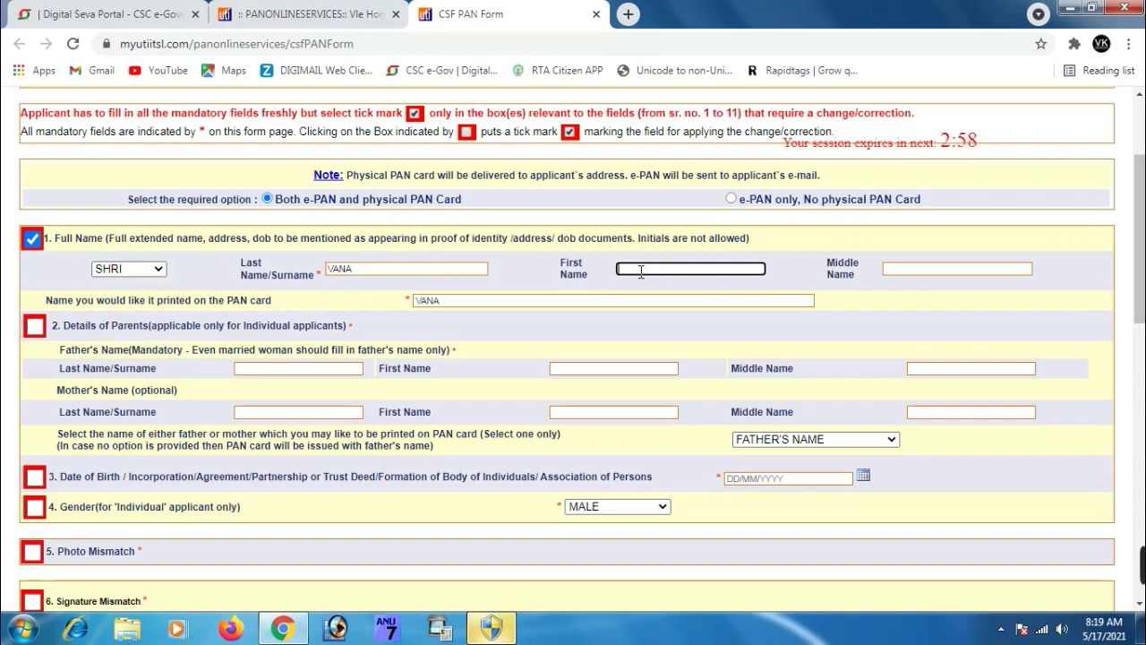
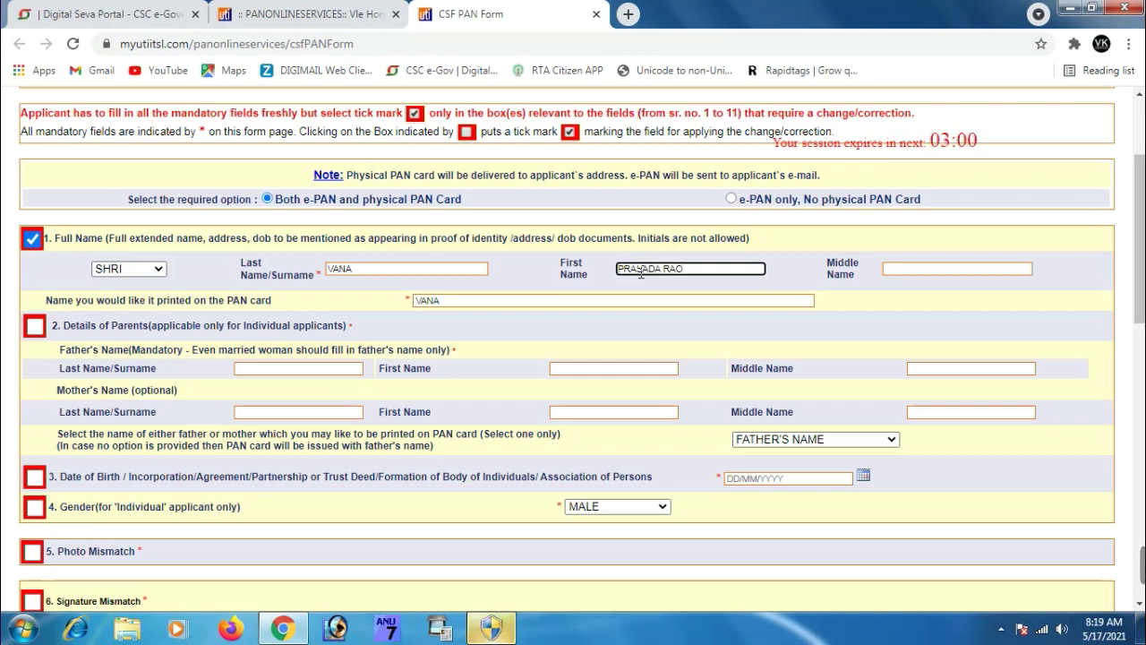
pyautogui.click(844, 317)
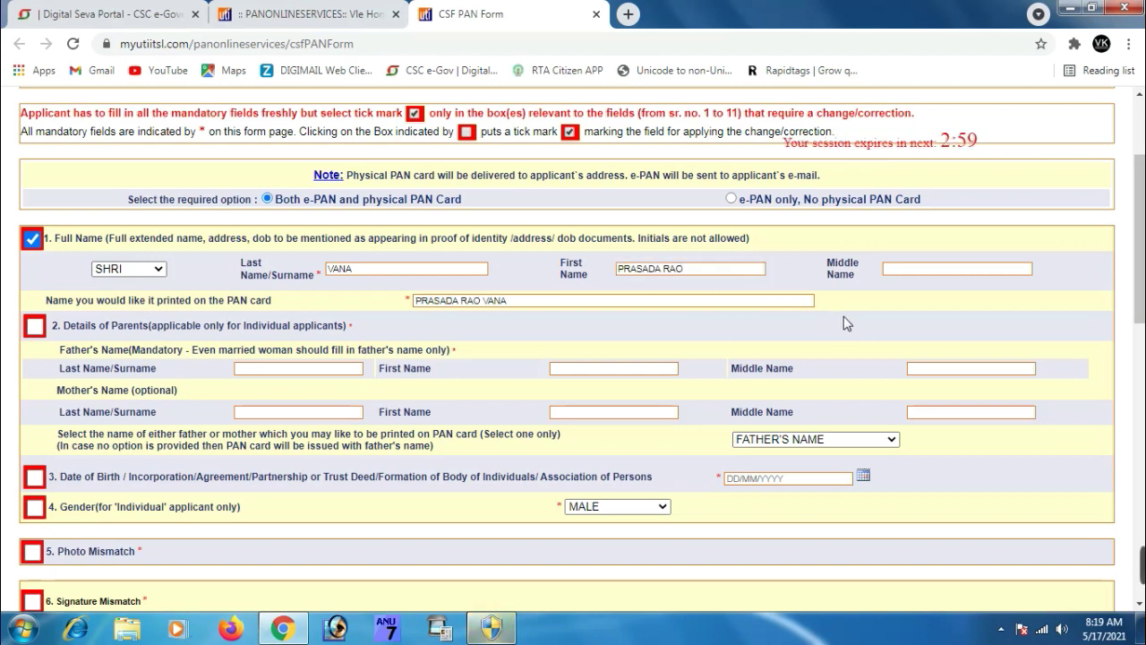
# Mark the parents' details for correction and enter the father's surname and first name
pyautogui.click(34, 328)
pyautogui.click(257, 368)
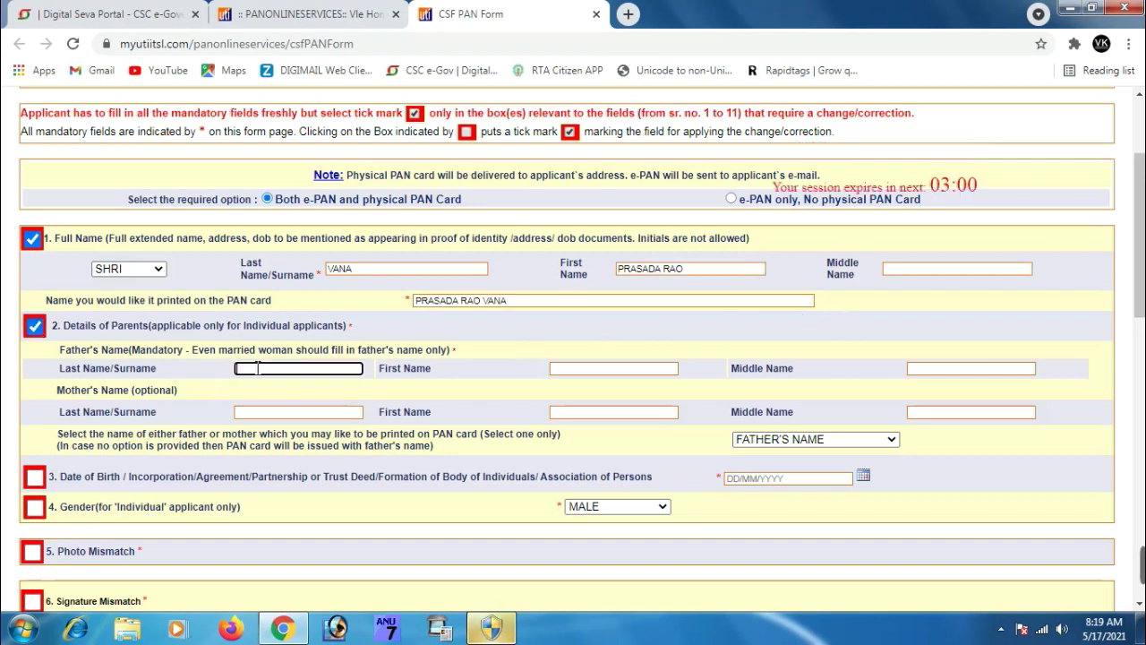
pyautogui.write('VA')
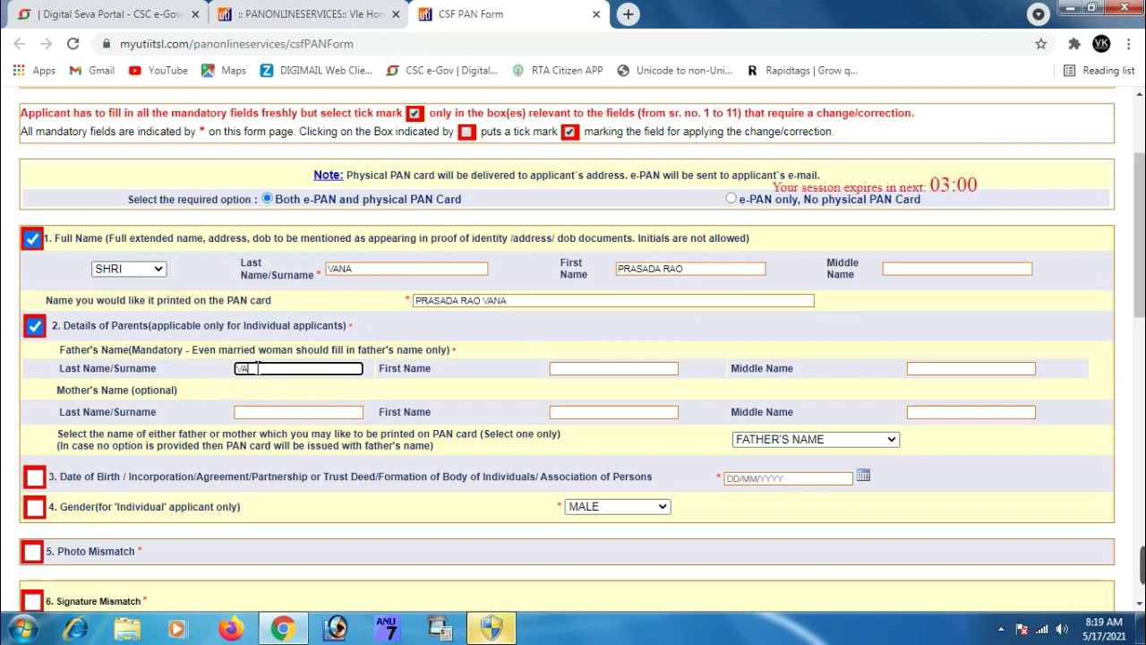
pyautogui.write('NA')
pyautogui.click(581, 368)
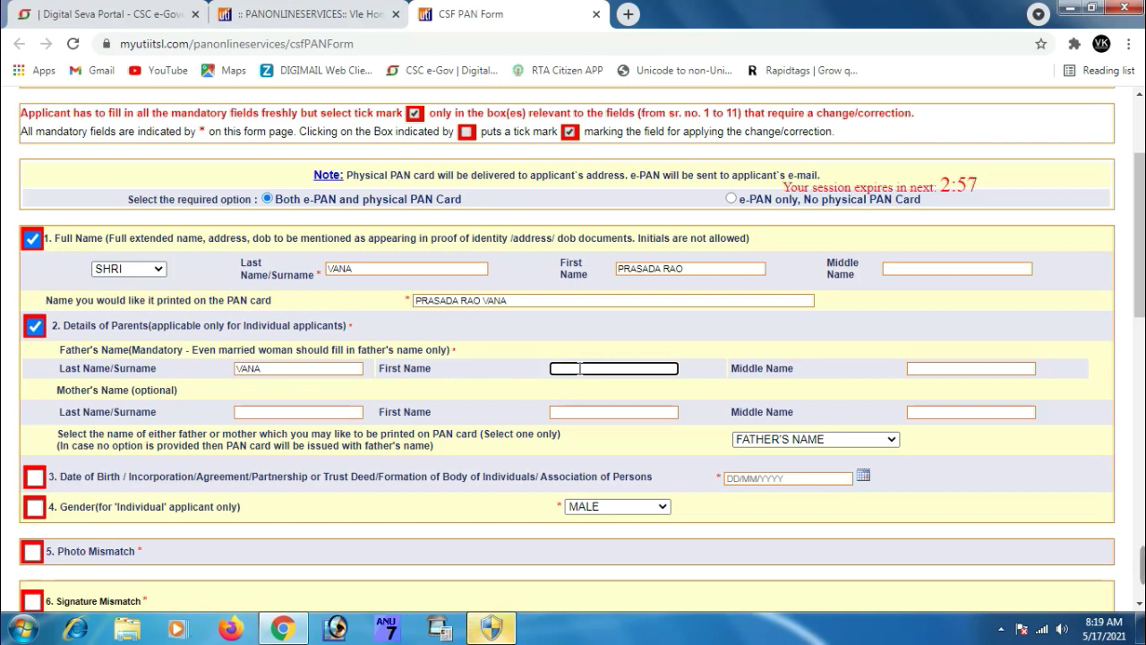
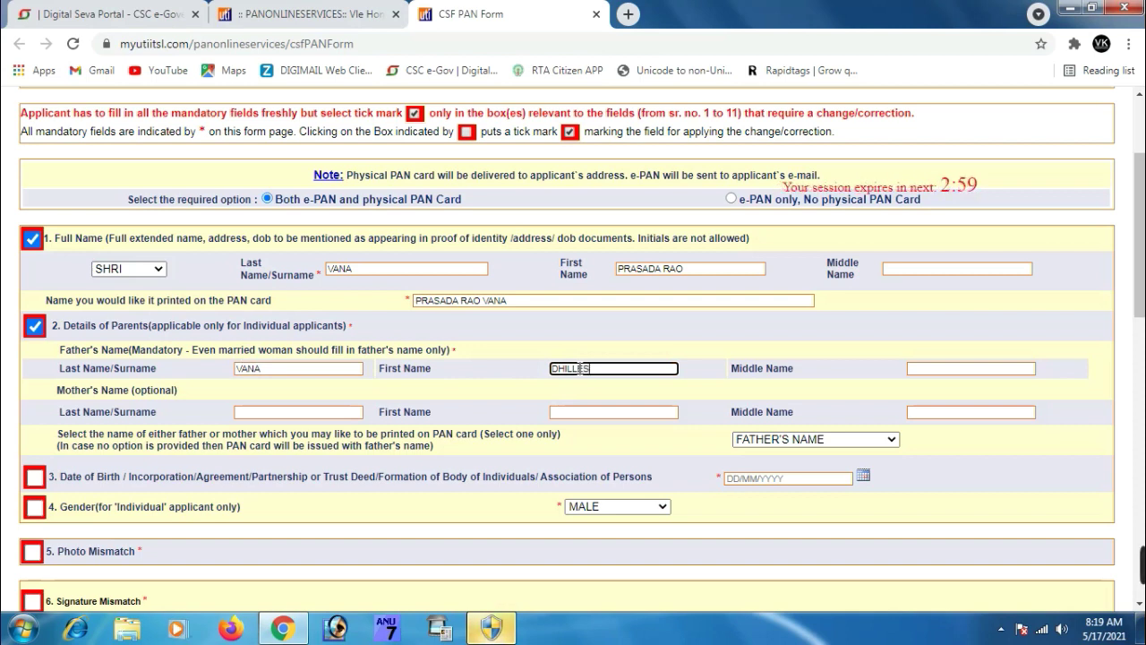
pyautogui.click(718, 362)
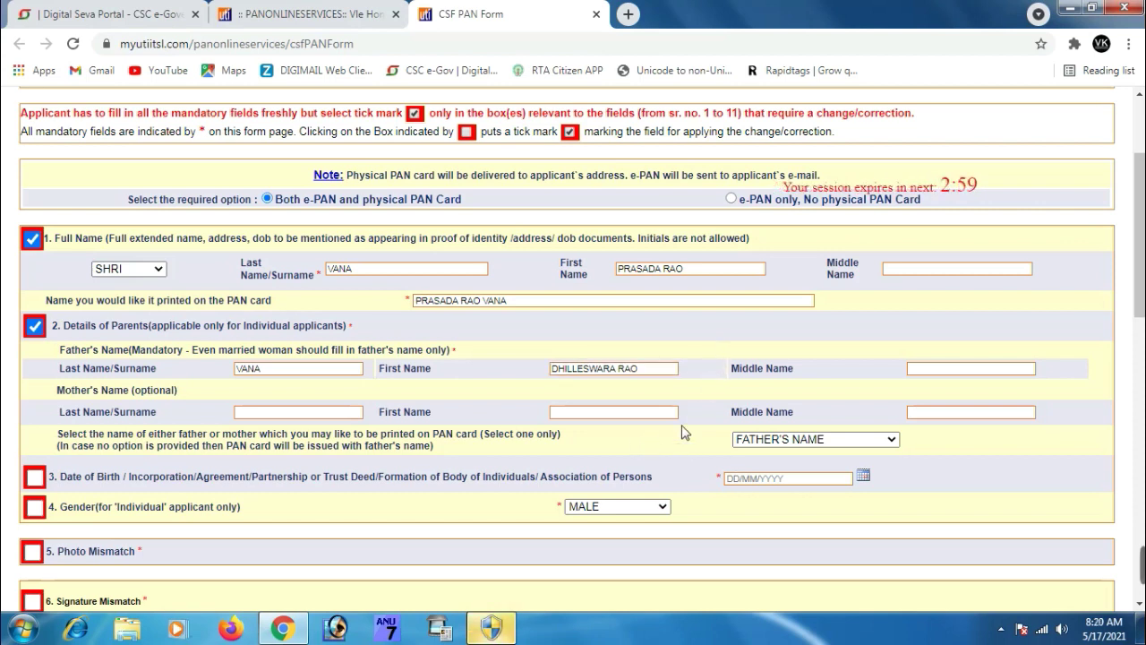
pyautogui.scroll(-1, 689, 430)
pyautogui.click(790, 394)
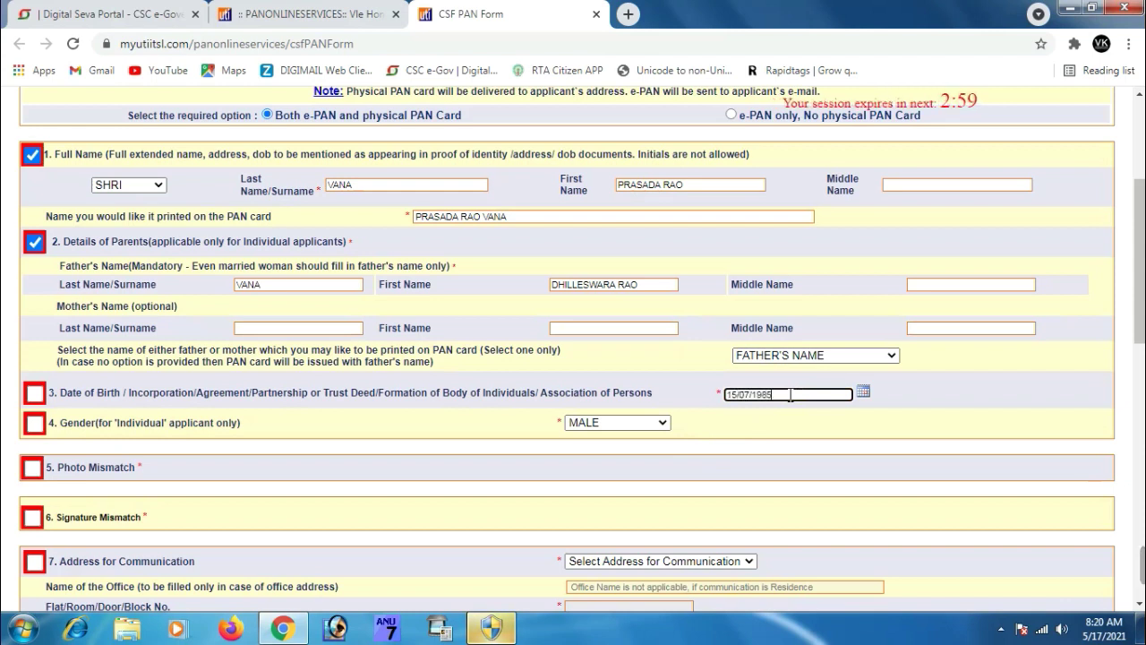
# Tick date of birth, gender (MALE), photo mismatch and signature mismatch for correction
pyautogui.click(36, 394)
pyautogui.click(35, 422)
pyautogui.click(638, 422)
pyautogui.click(614, 466)
pyautogui.scroll(-2, 576, 452)
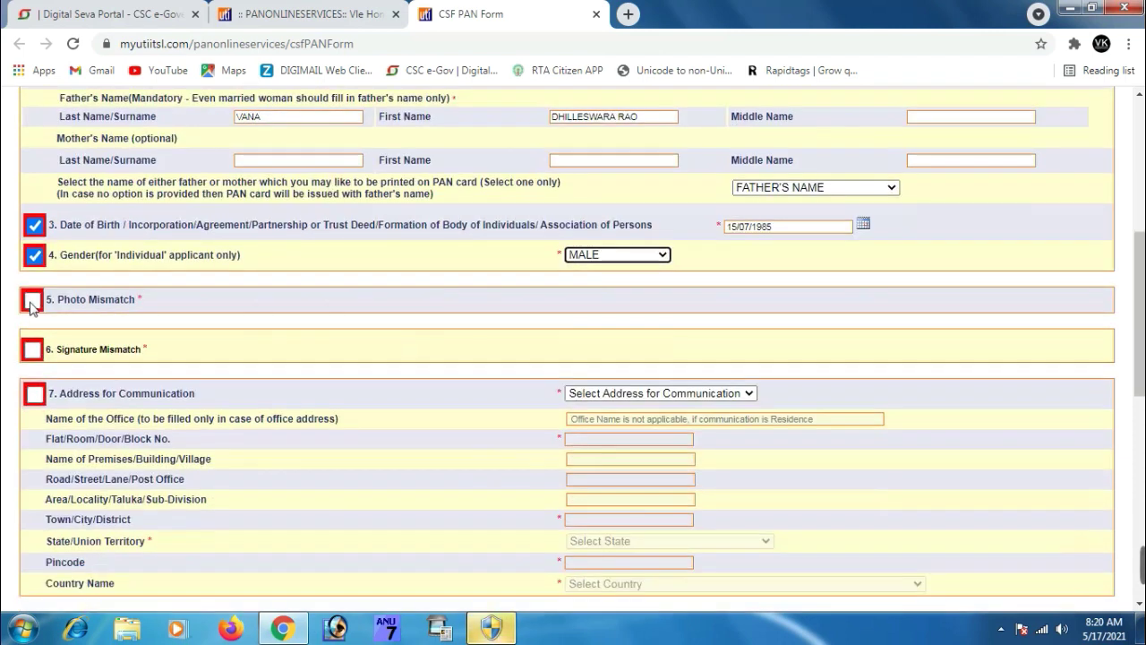
pyautogui.click(32, 306)
pyautogui.click(32, 357)
pyautogui.scroll(-2, 245, 335)
# Mark the communication address as RESIDENCE and fill in flat number, building, road, area and town
pyautogui.click(34, 227)
pyautogui.click(663, 225)
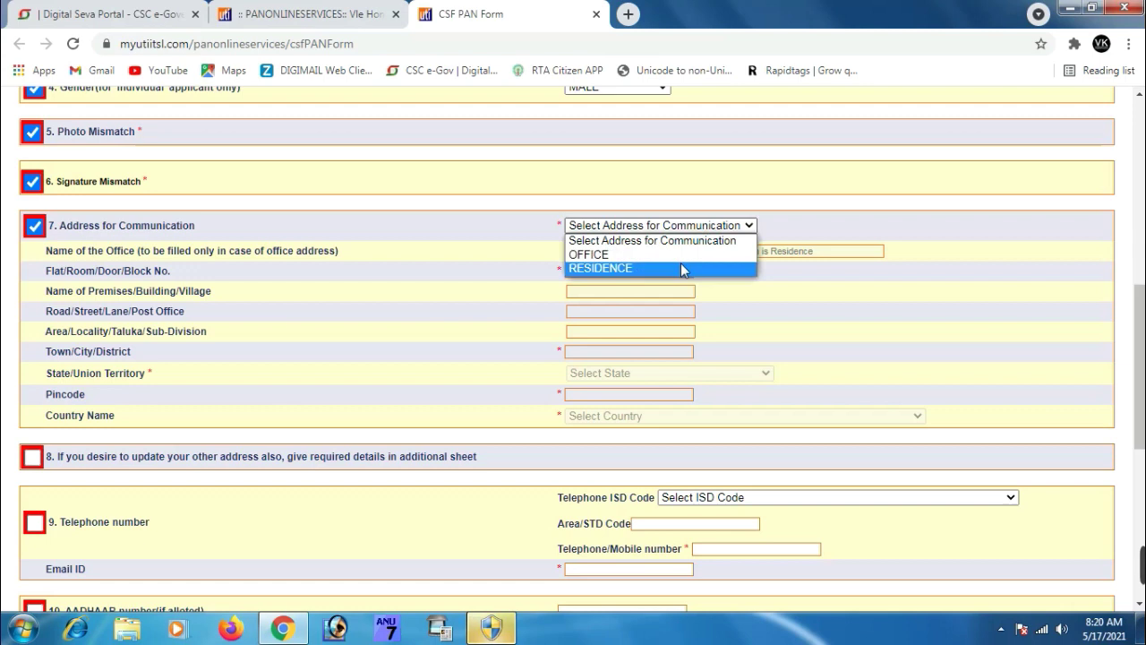
pyautogui.click(684, 269)
pyautogui.click(653, 271)
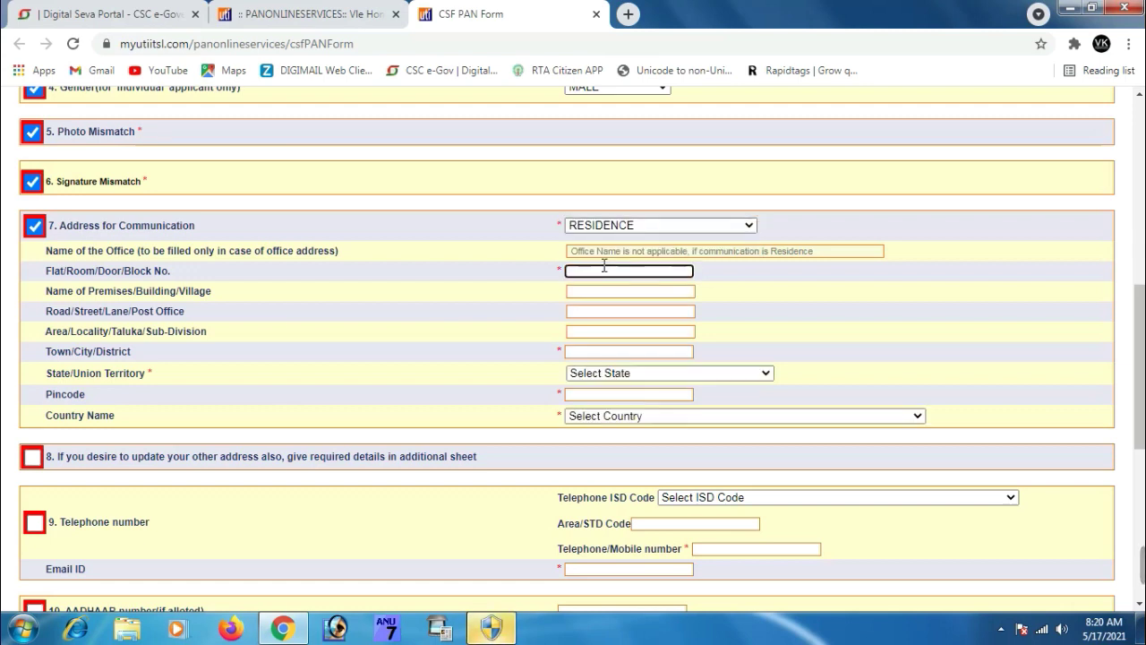
pyautogui.click(592, 290)
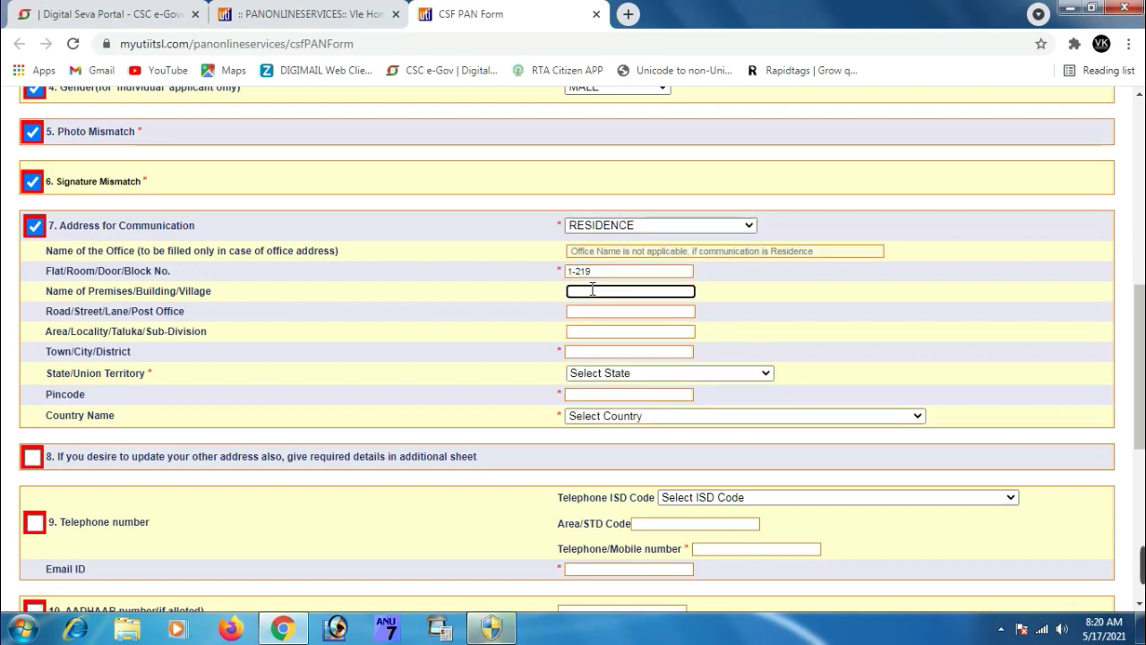
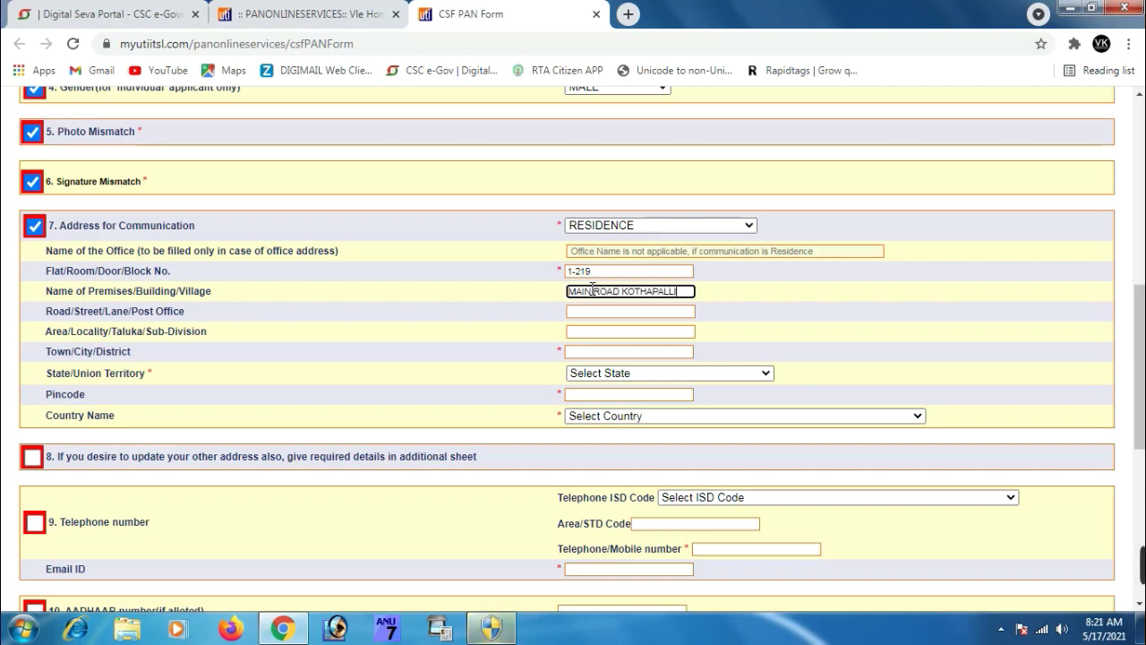
pyautogui.click(613, 309)
pyautogui.write('TEKKALI')
pyautogui.click(613, 333)
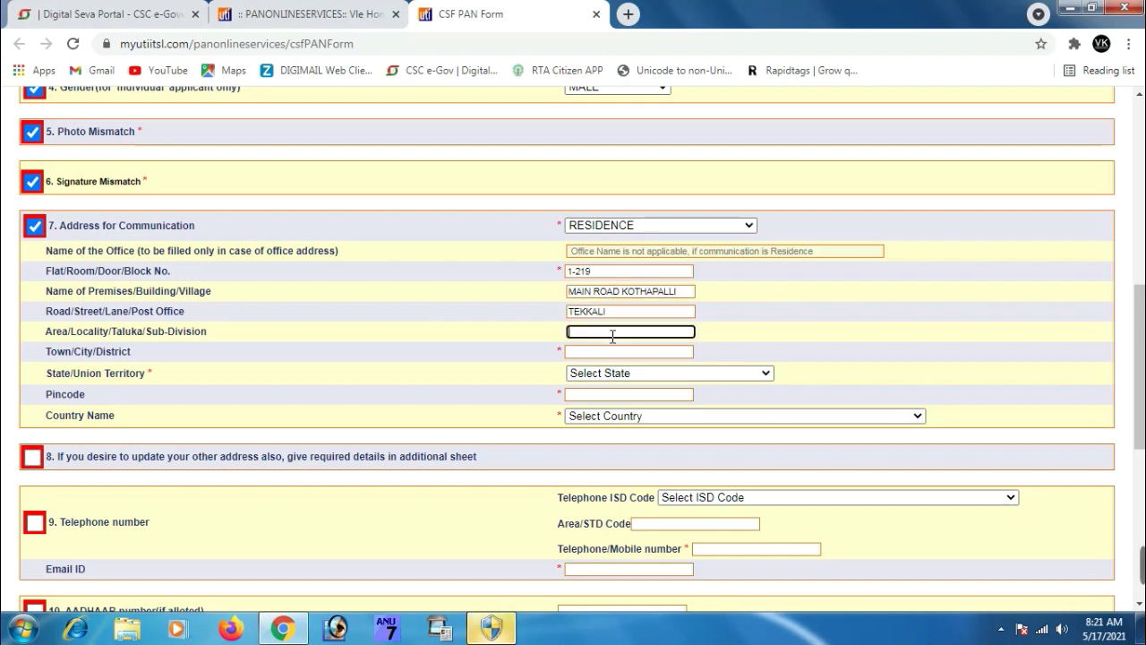
pyautogui.write('SRIKAKULAM')
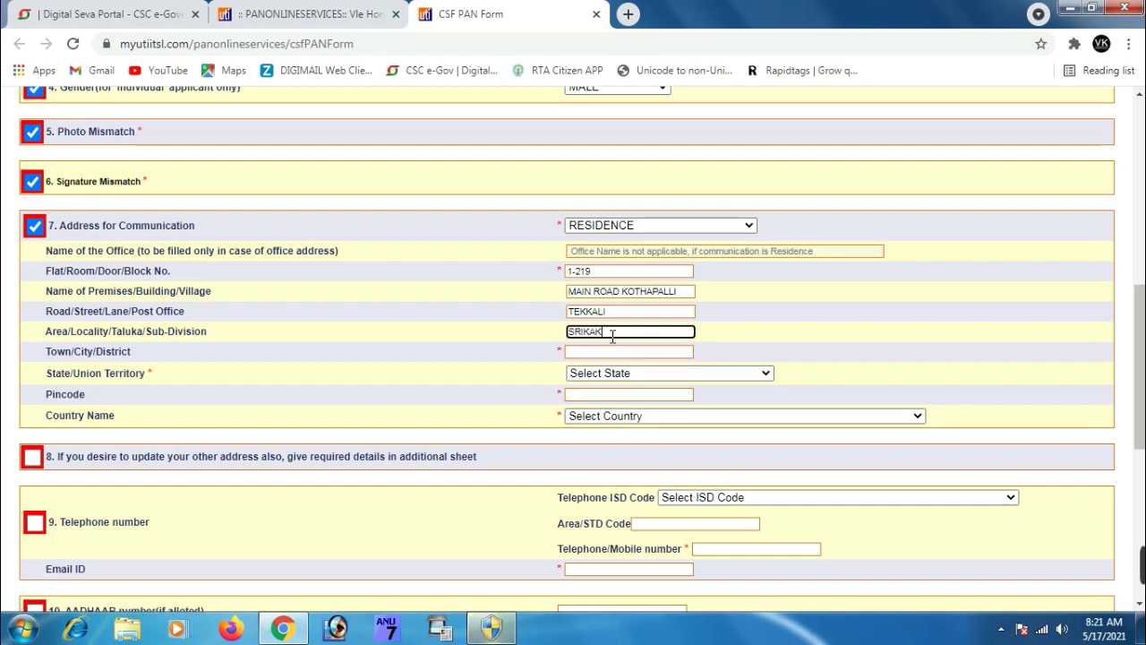
pyautogui.click(618, 351)
pyautogui.write('SRIKAKULAM')
# Select the state, enter the pincode, and tick the other-address item
pyautogui.click(626, 372)
pyautogui.press('Down')
pyautogui.press('Down')
pyautogui.press('Return')
pyautogui.click(626, 394)
pyautogui.write('532001')
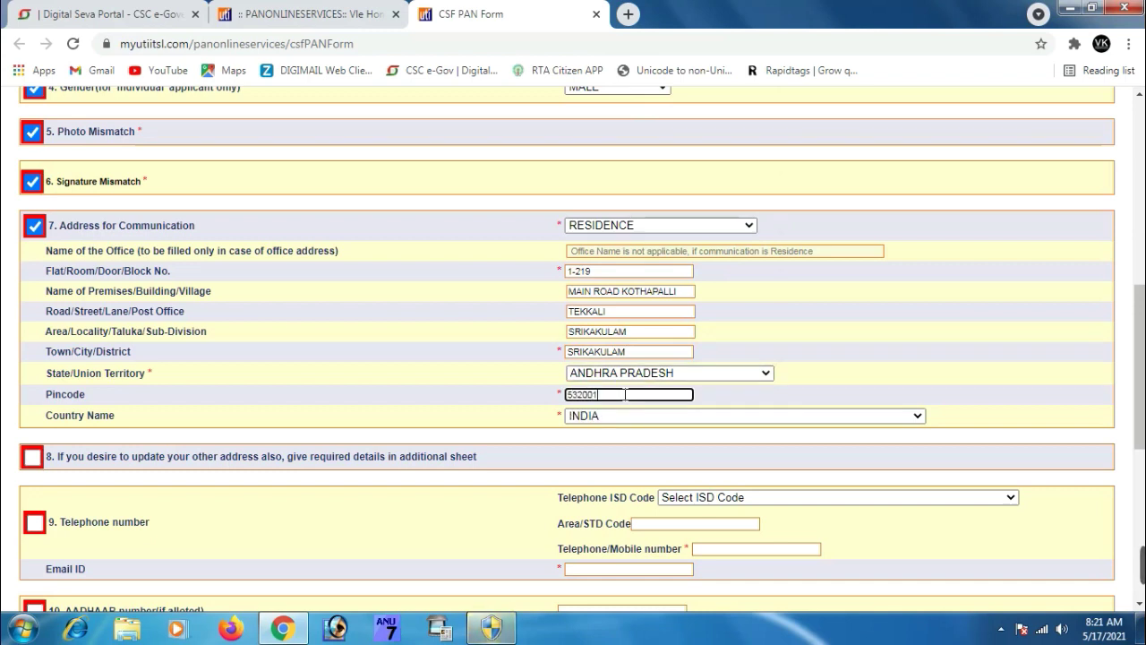
pyautogui.press('Tab')
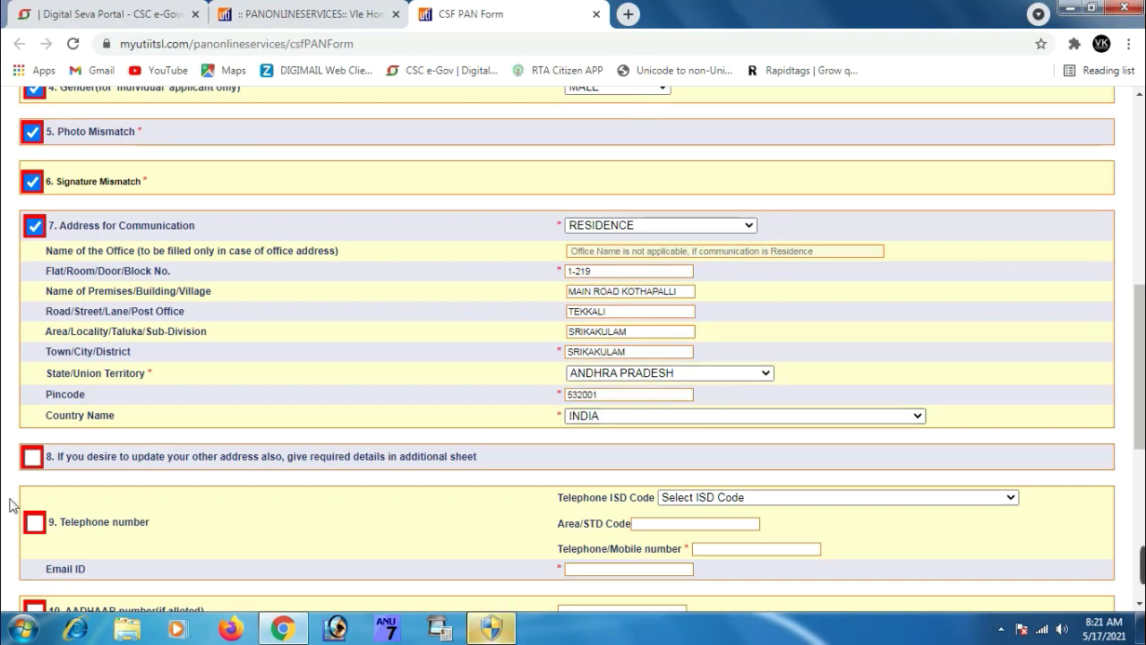
pyautogui.scroll(-2, 122, 472)
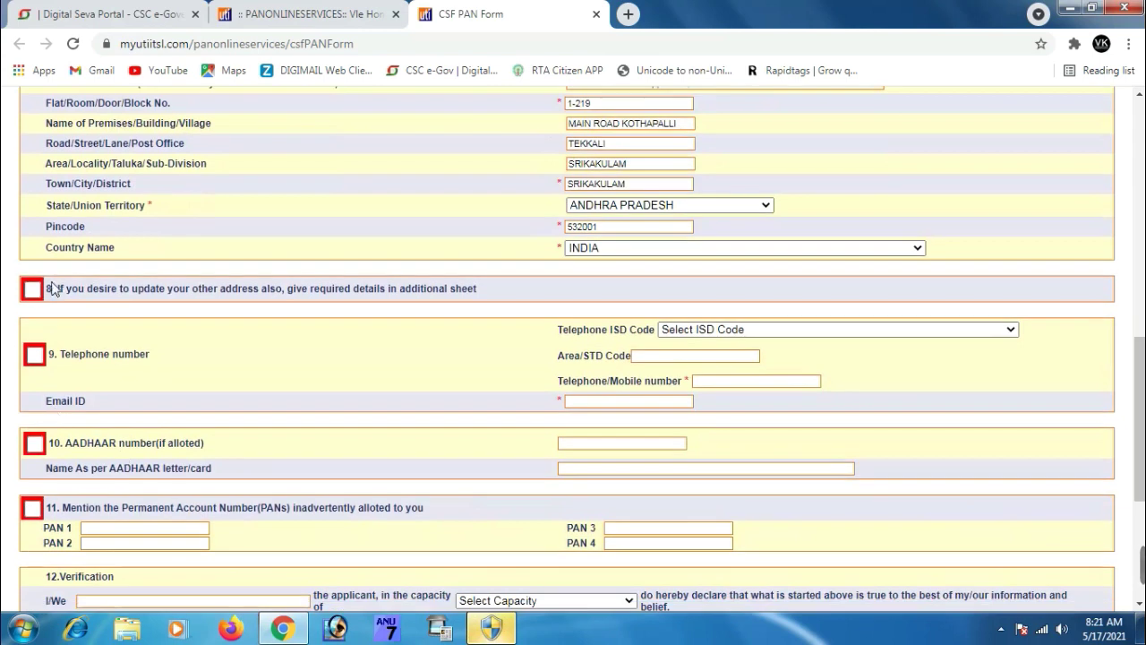
pyautogui.click(33, 289)
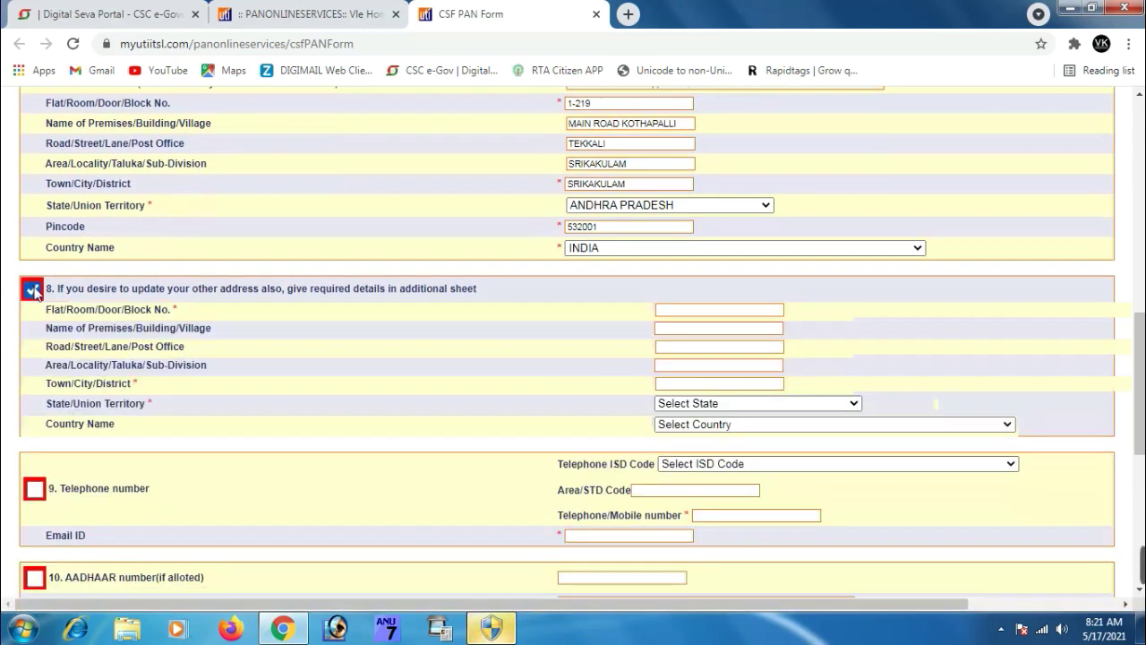
# Untick the other-address item, tick the telephone item, and set the ISD code to INDIA
pyautogui.click(32, 288)
pyautogui.click(34, 355)
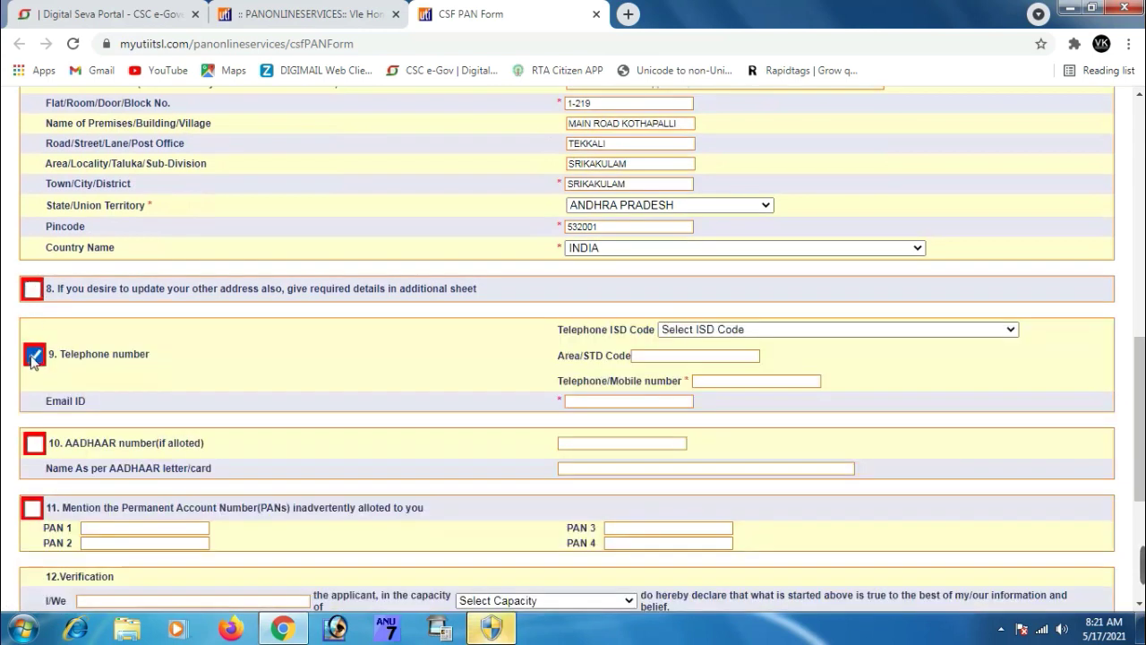
pyautogui.click(749, 330)
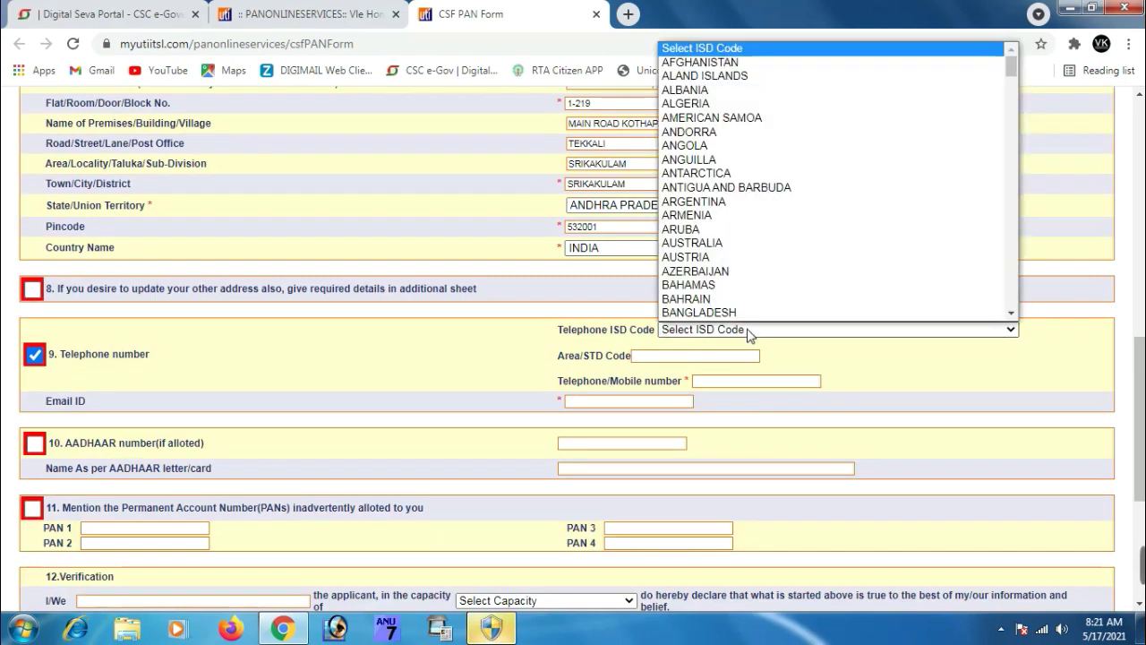
pyautogui.press('i')
pyautogui.scroll(-4, 743, 309)
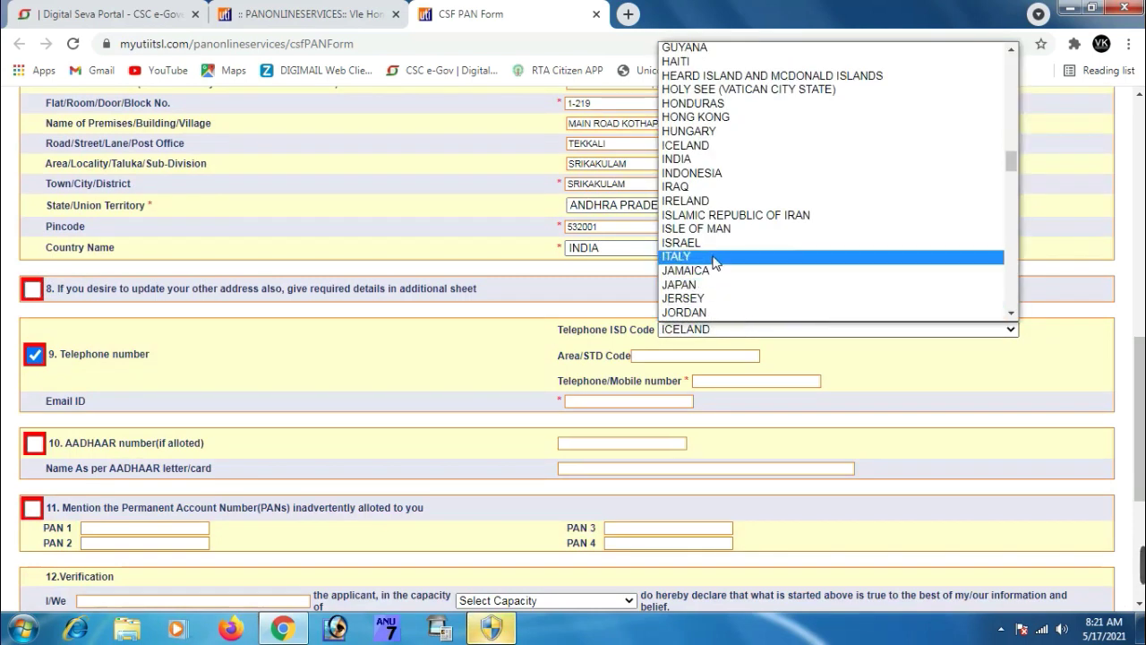
pyautogui.click(701, 160)
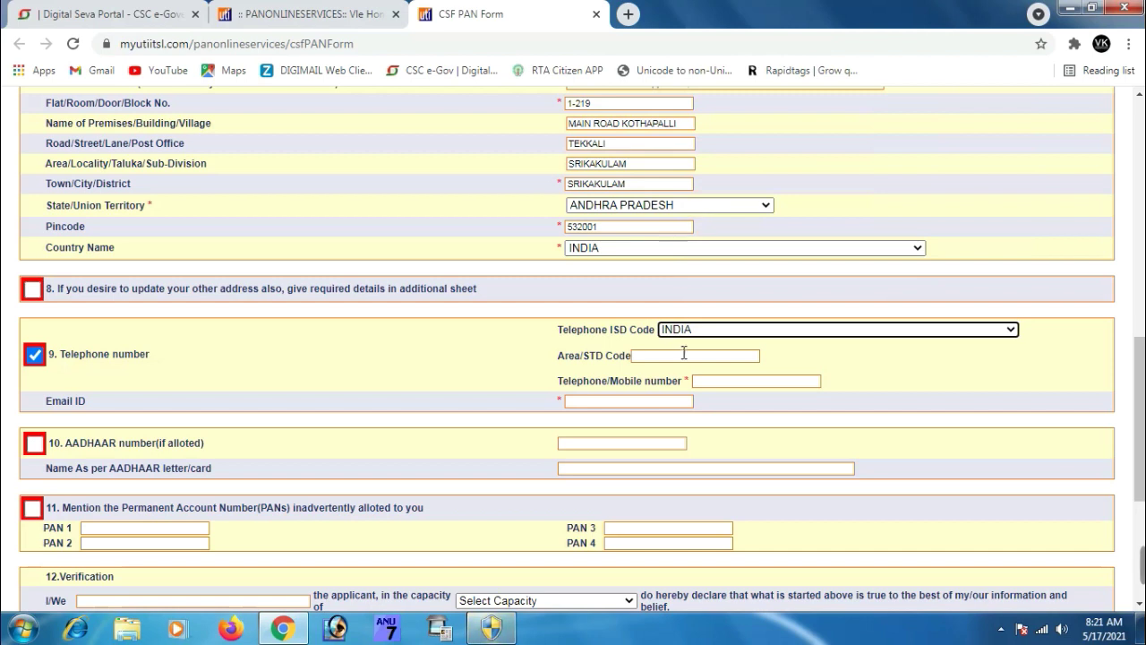
# Enter the applicant's mobile number and e-mail address
pyautogui.click(726, 380)
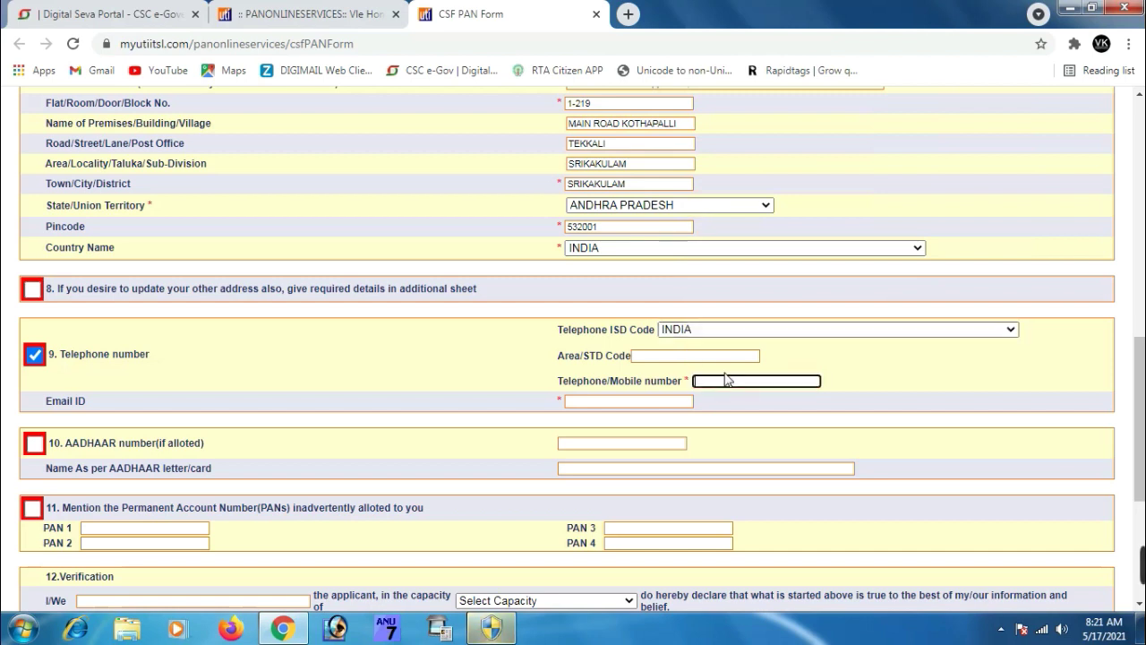
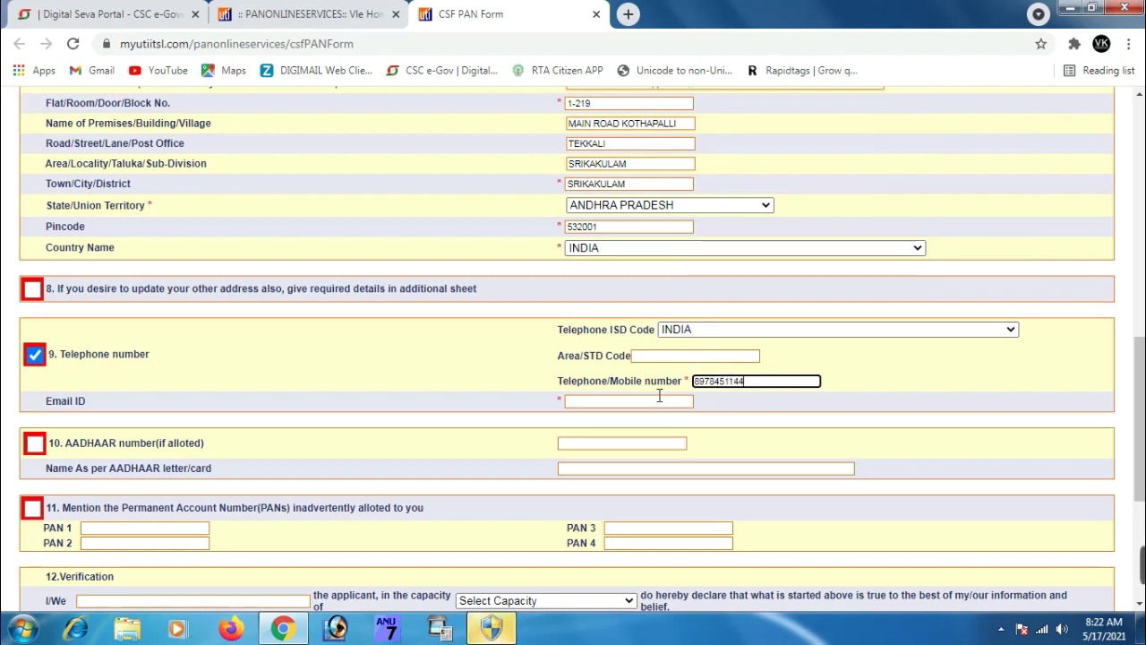
pyautogui.click(660, 395)
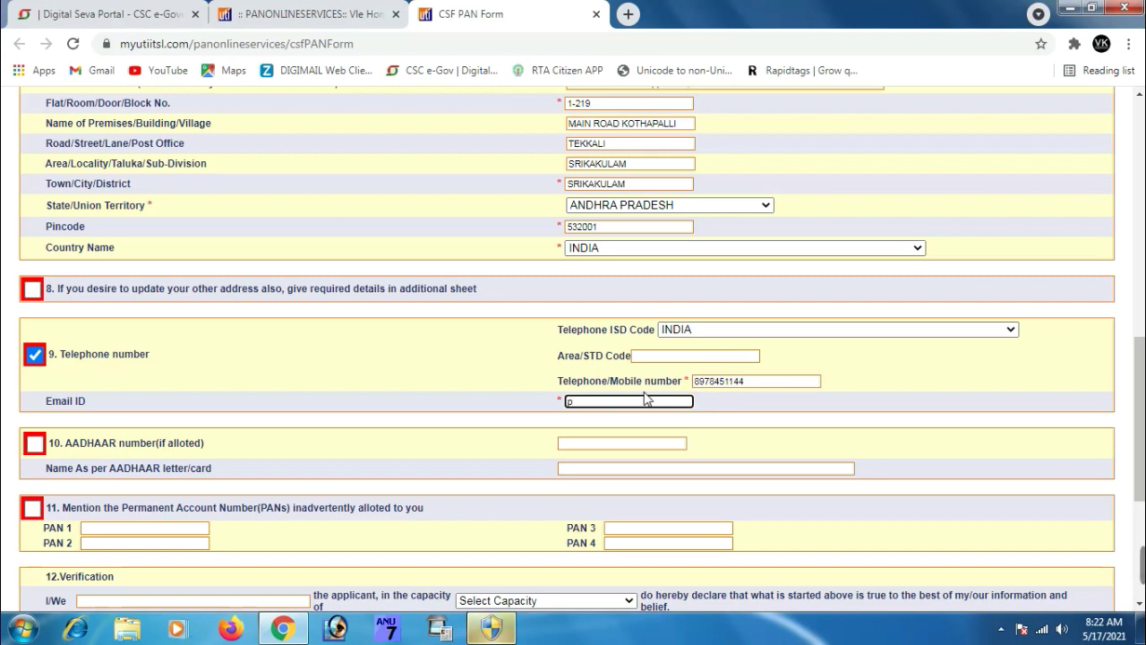
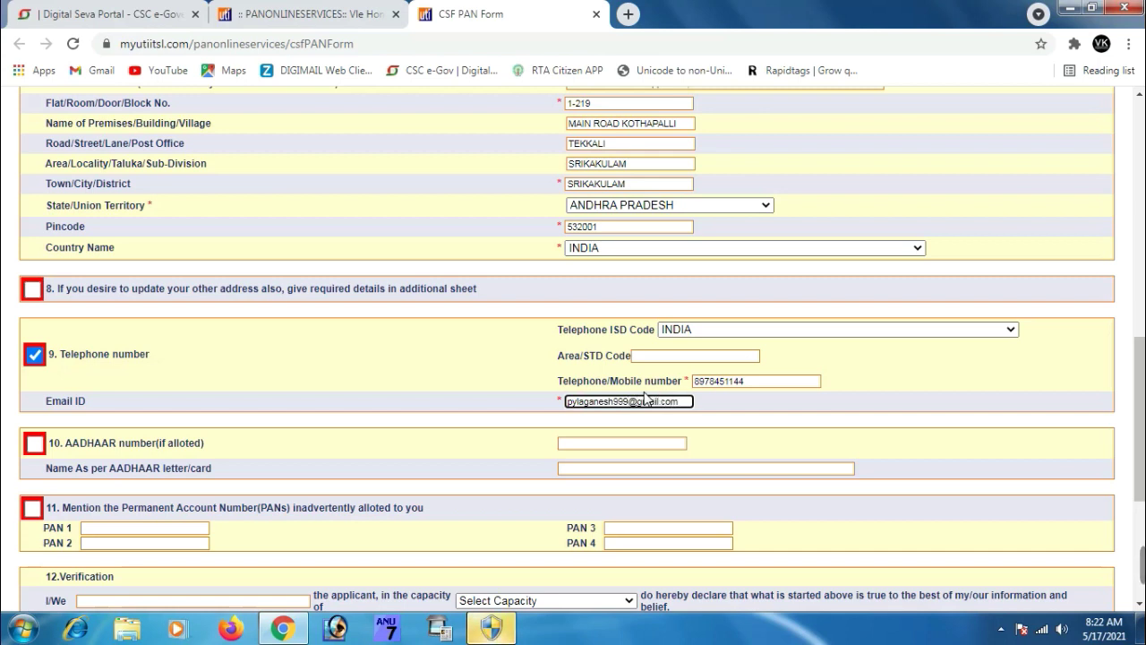
# Mark the AADHAAR number for correction, then enter and confirm the applicant's AADHAAR number
pyautogui.click(34, 445)
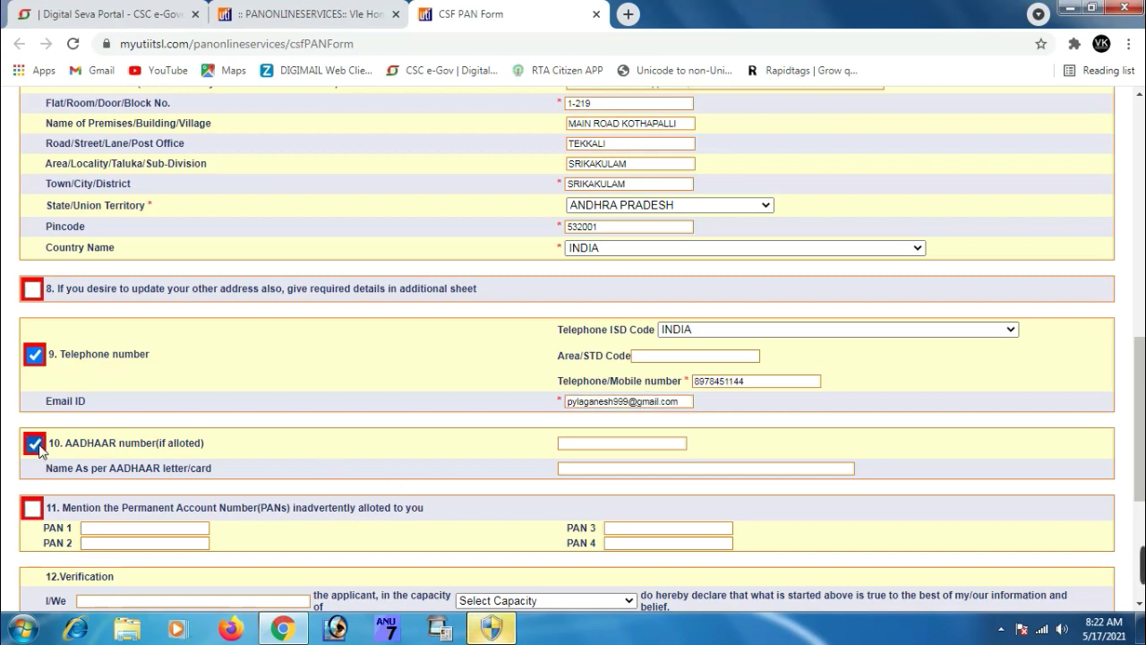
pyautogui.click(606, 443)
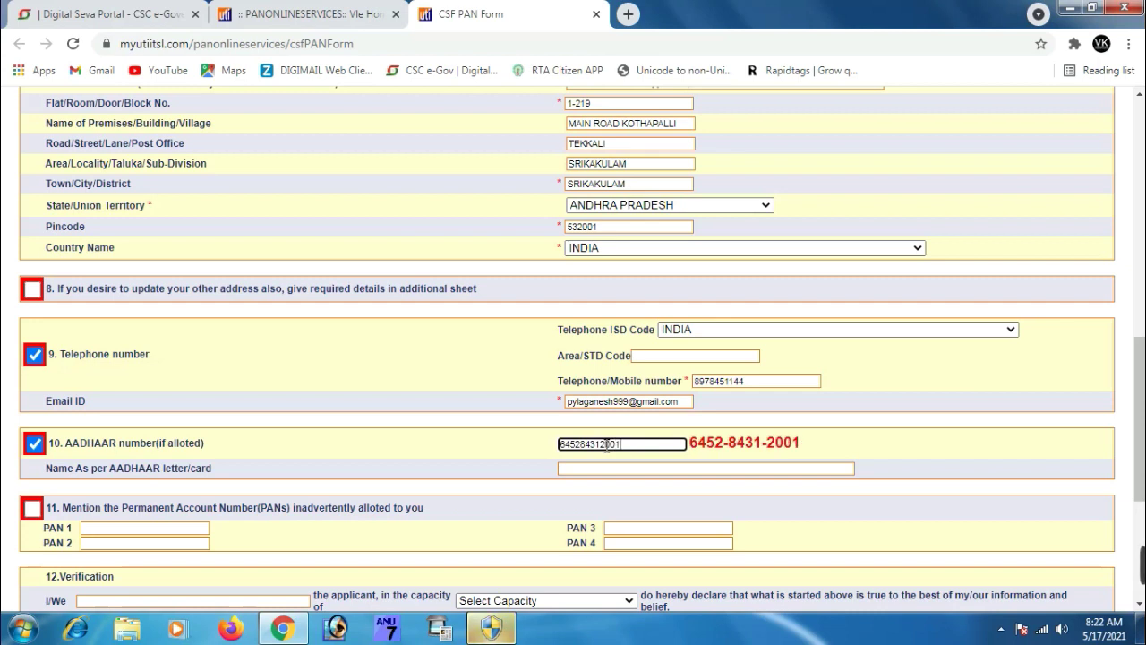
pyautogui.click(850, 438)
pyautogui.click(567, 387)
pyautogui.scroll(-1, 589, 405)
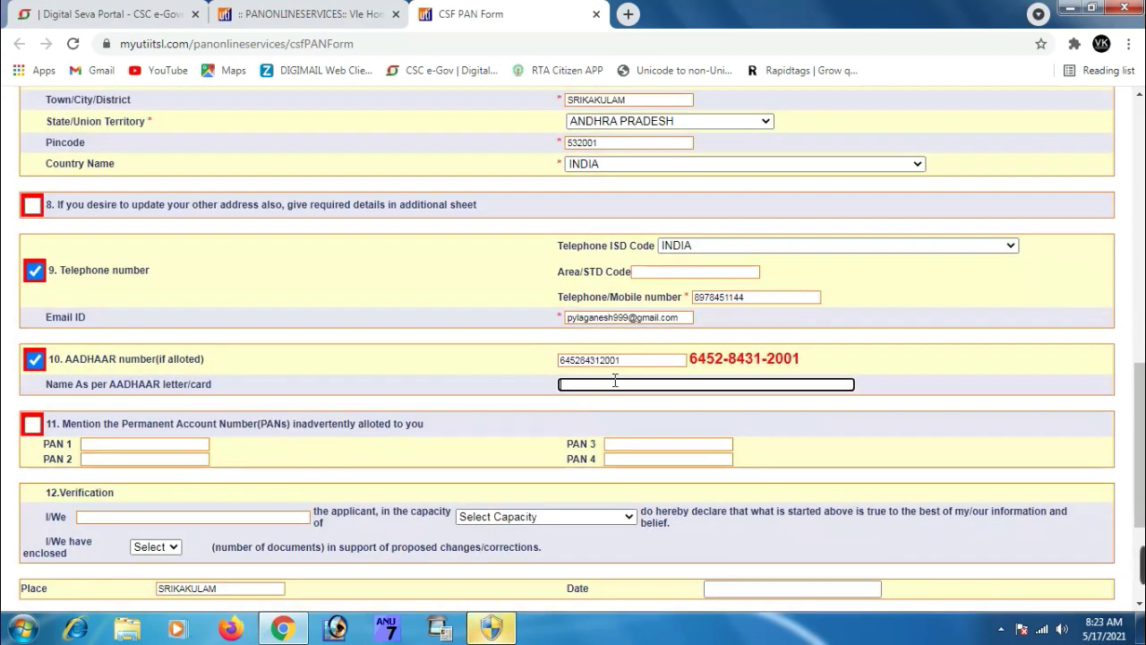
# Type the applicant's name as per AADHAAR, tick section 11, and begin the PAN 1 entry
pyautogui.press('BackSpace')
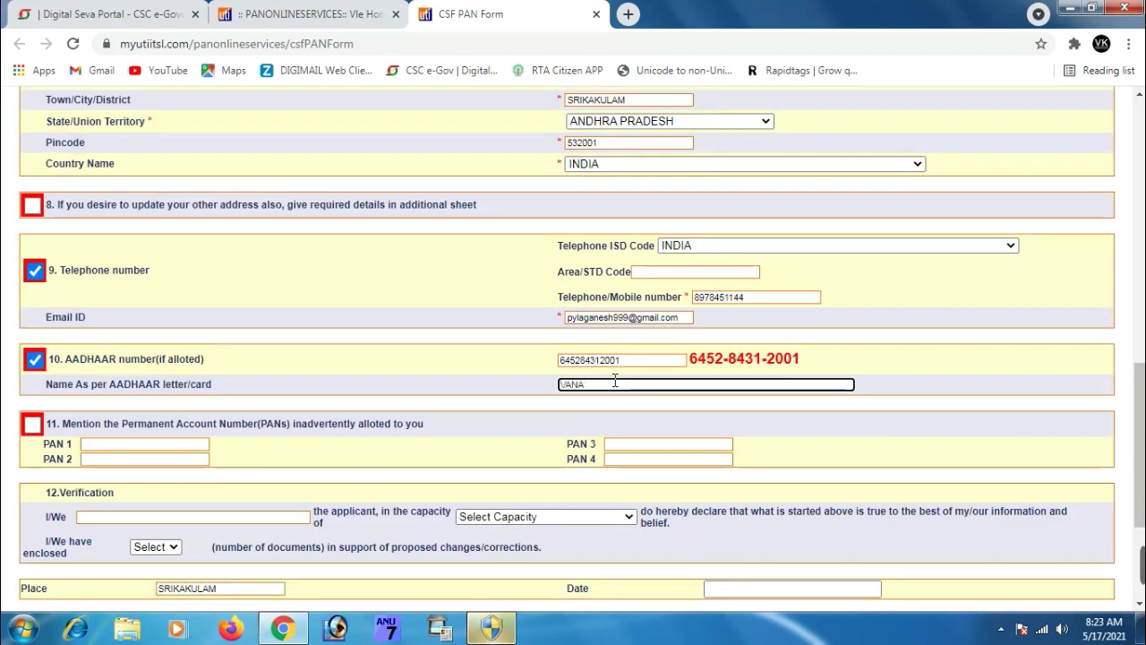
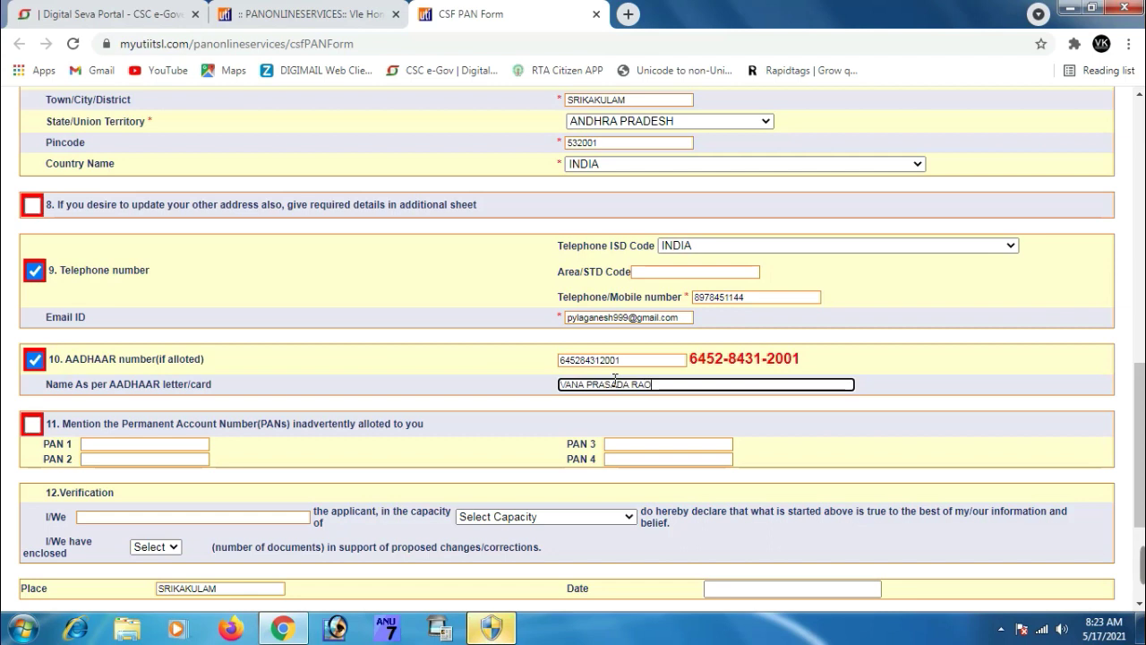
pyautogui.click(32, 425)
pyautogui.click(120, 444)
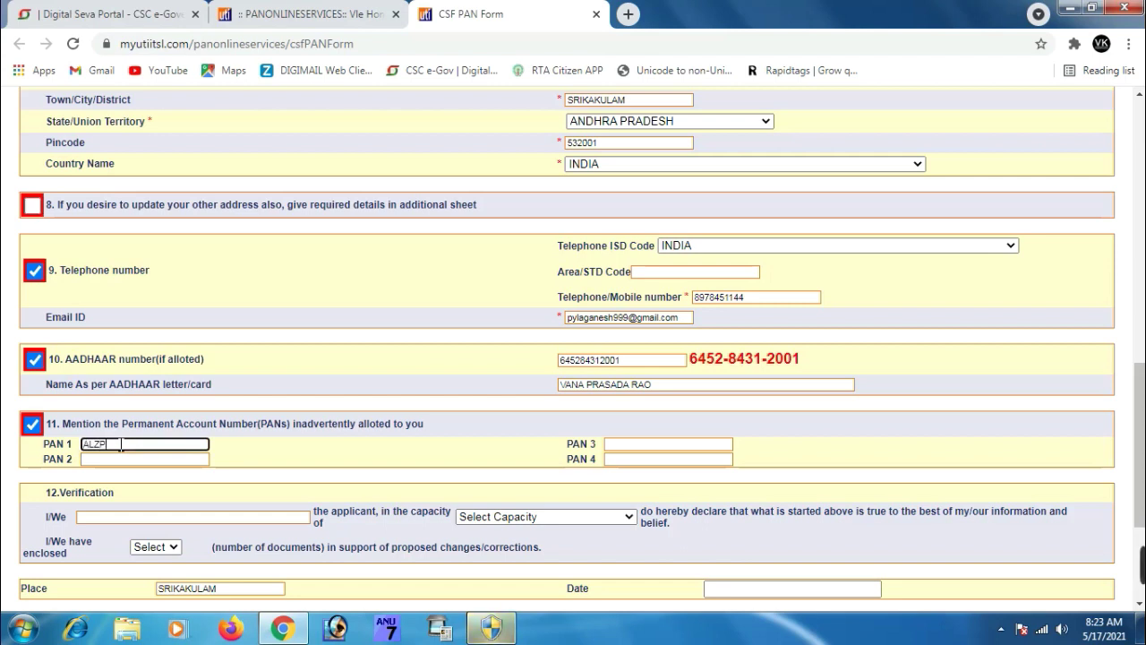
pyautogui.write('65')
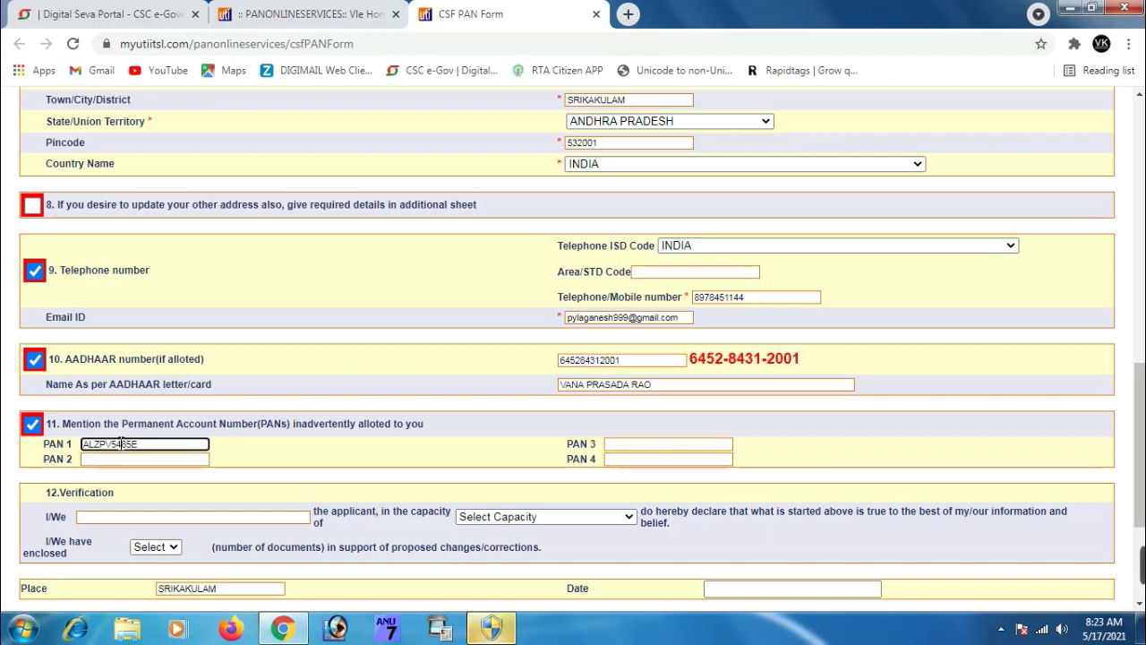
# Fill the declaration with the applicant's name and set capacity to HIMSELF/HERSELF
pyautogui.scroll(-1, 388, 447)
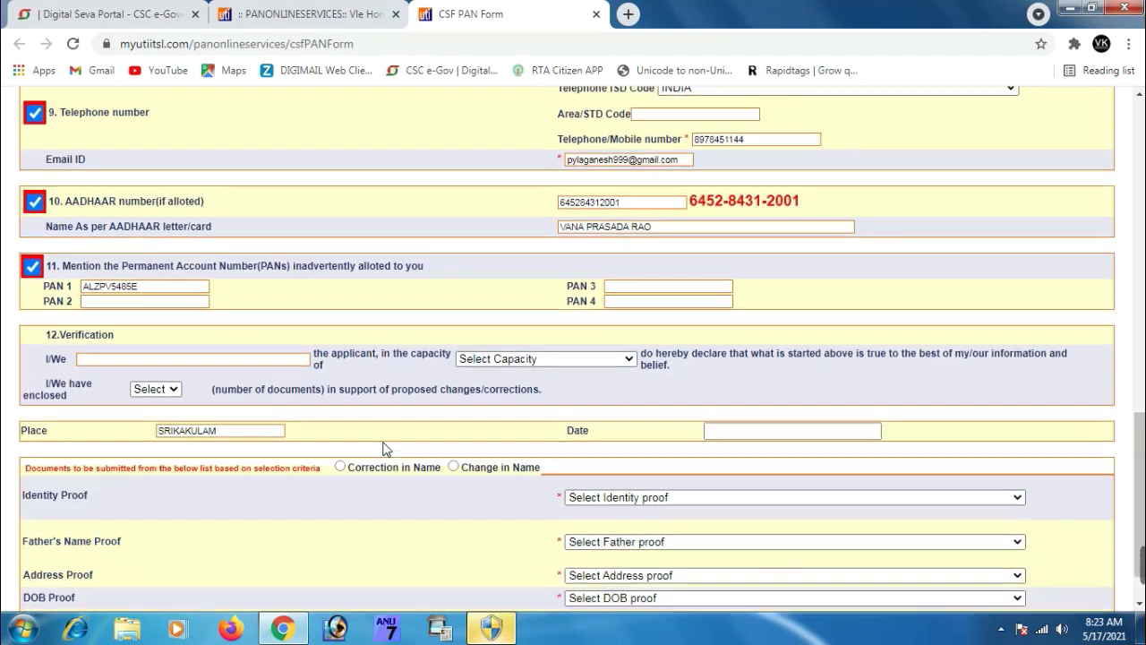
pyautogui.click(140, 350)
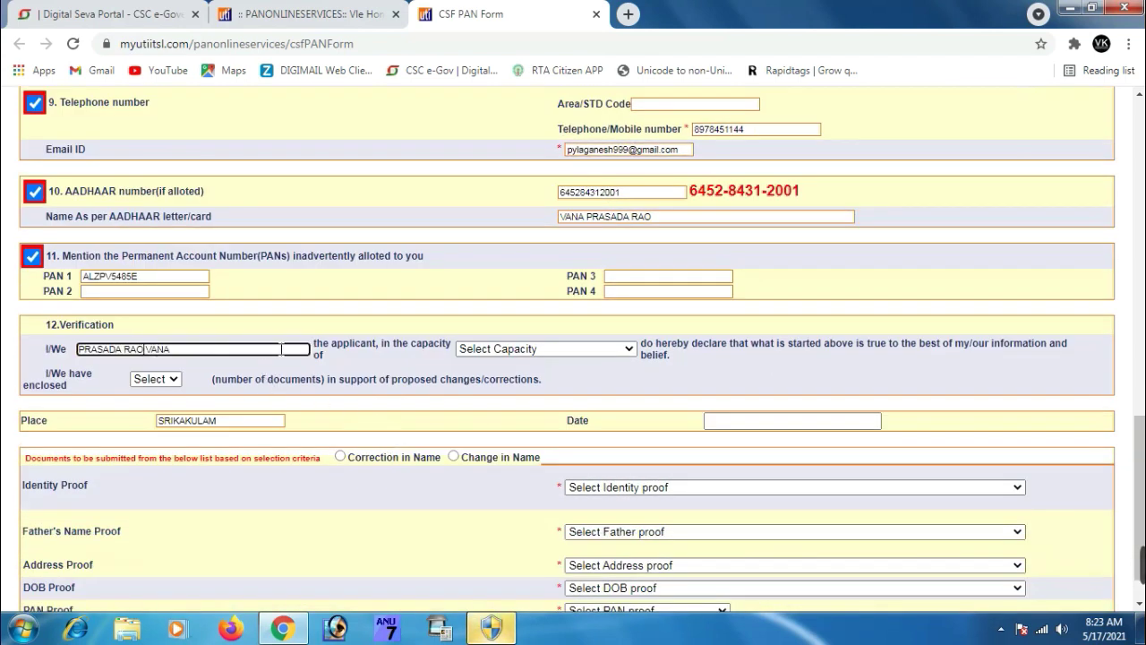
pyautogui.click(524, 349)
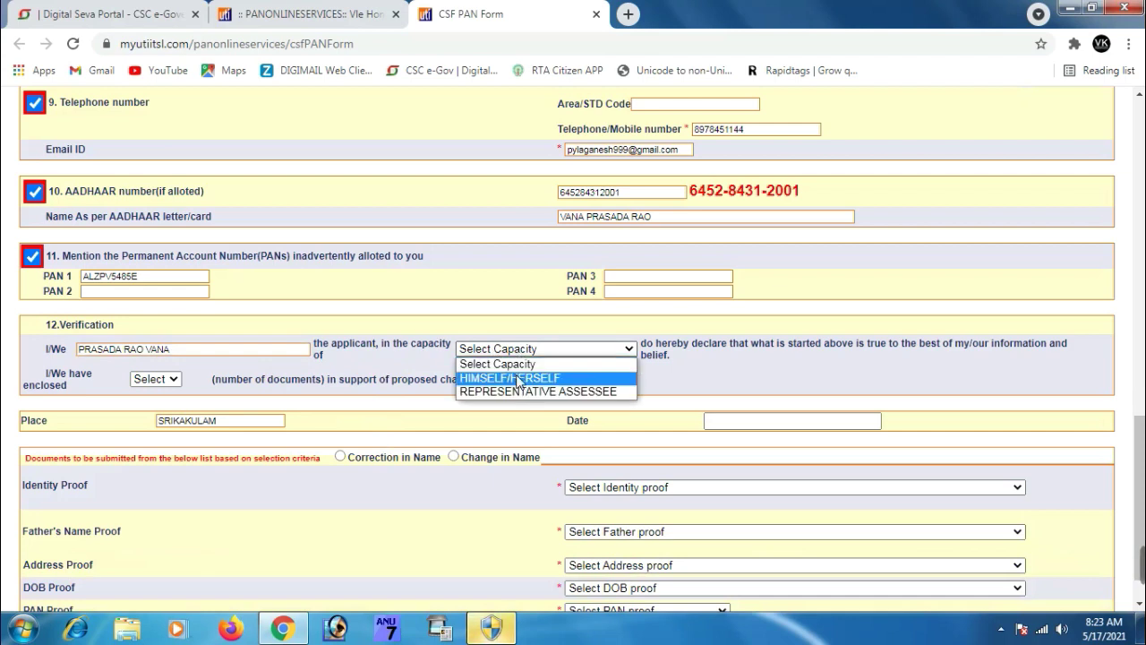
pyautogui.click(519, 379)
# Set the enclosed documents count to 5 and select Correction in Name
pyautogui.scroll(-1, 497, 379)
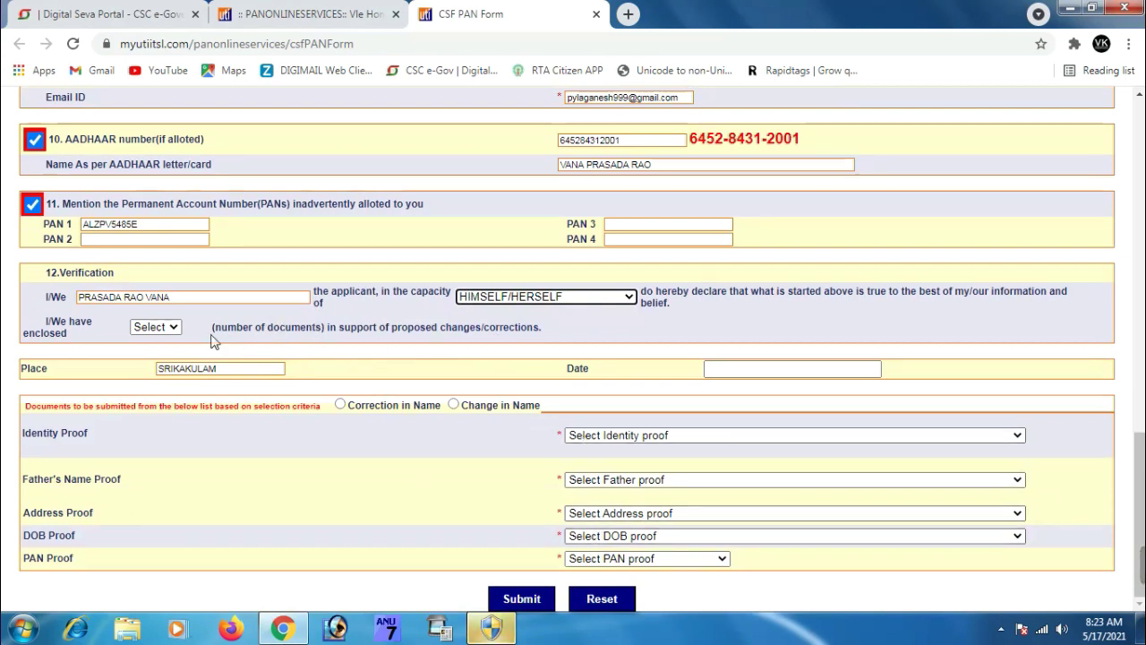
pyautogui.click(147, 328)
pyautogui.click(157, 412)
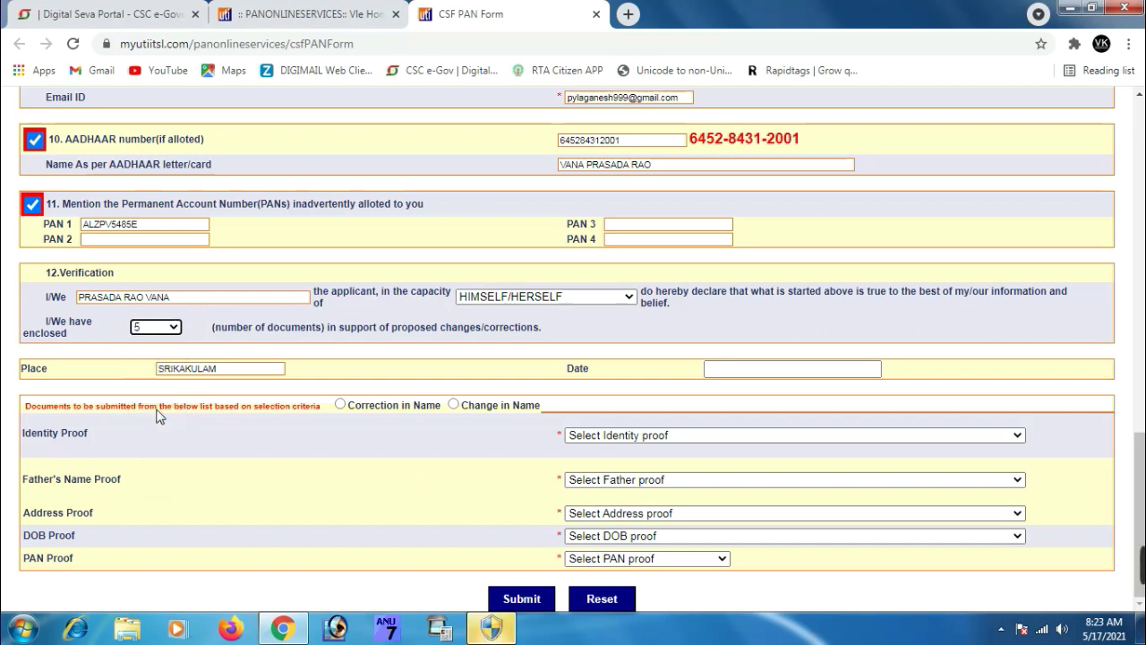
pyautogui.click(341, 406)
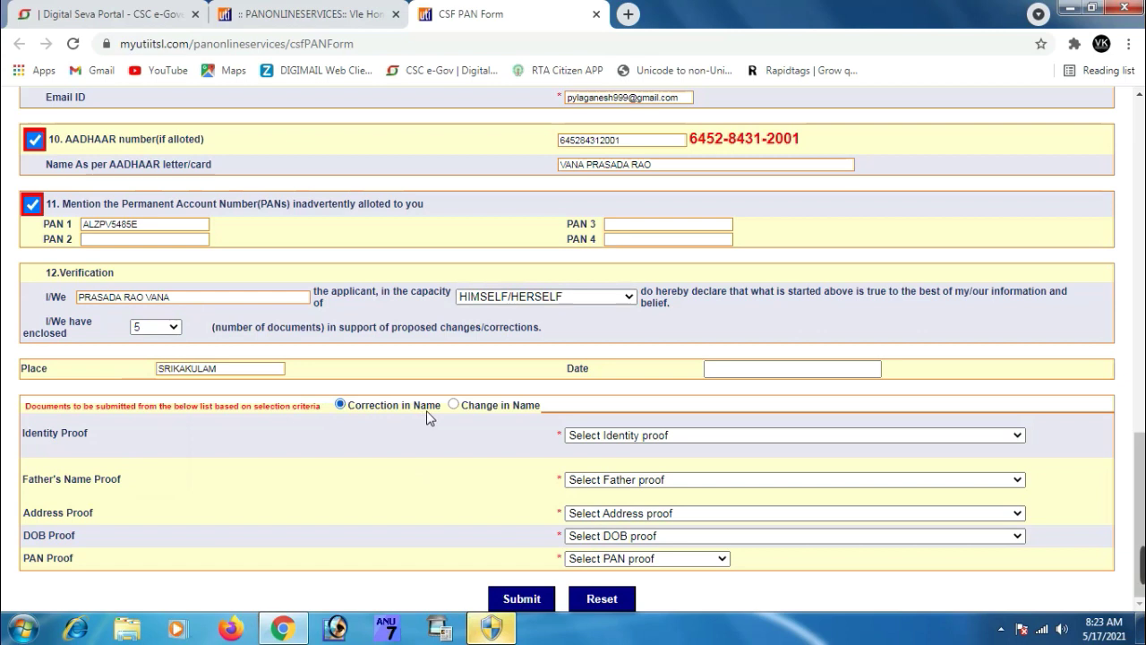
# Set identity, address and DOB proofs to AADHAAR Card, father's name to Matriculation certificate, PAN proof to Copy of PAN Card
pyautogui.click(644, 437)
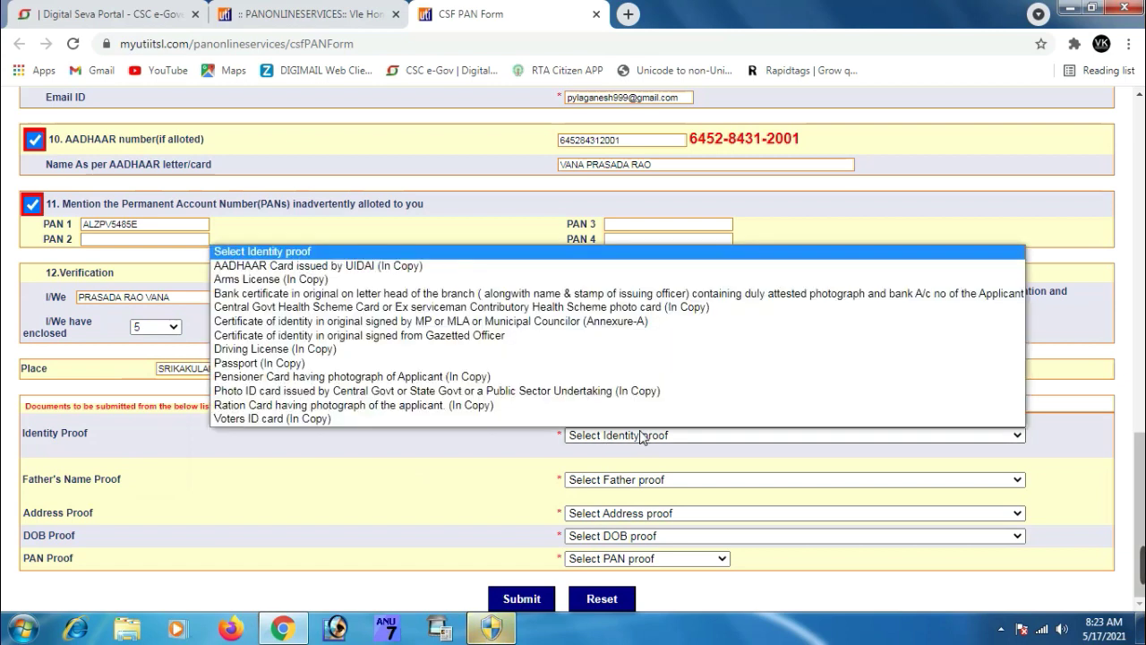
pyautogui.click(358, 266)
pyautogui.click(669, 481)
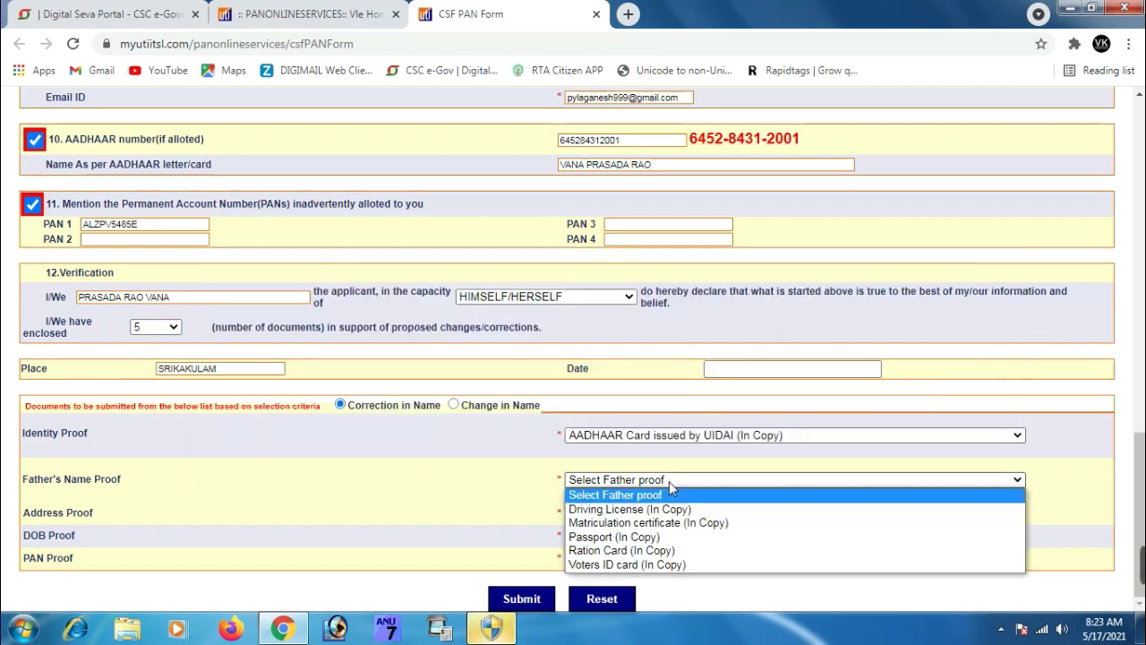
pyautogui.click(698, 525)
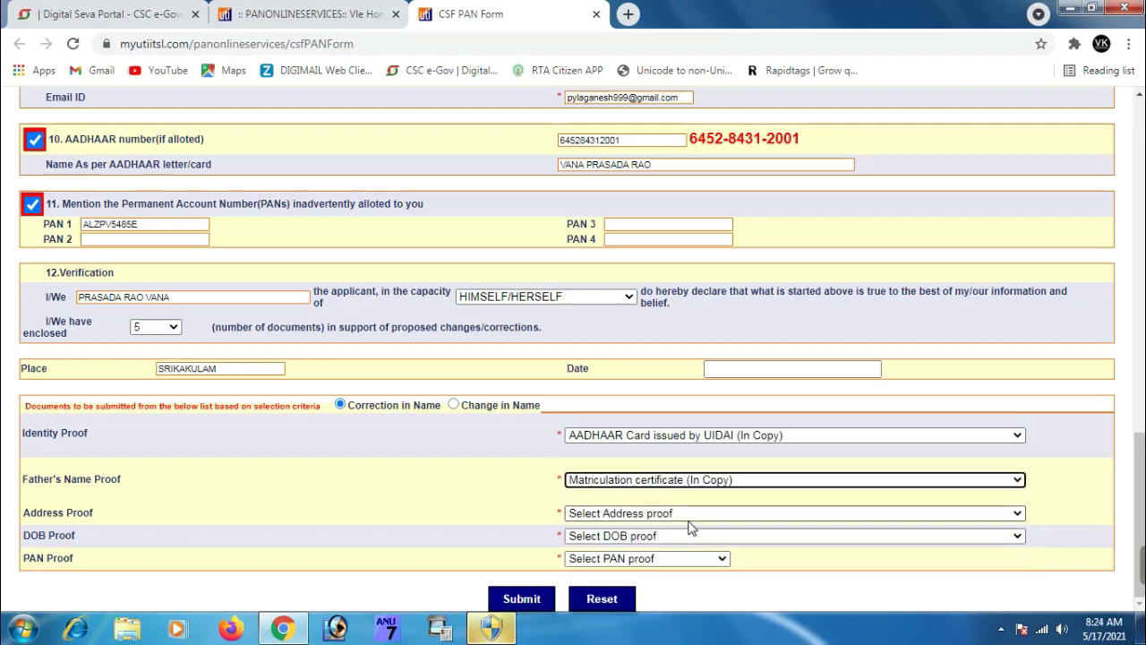
pyautogui.click(598, 514)
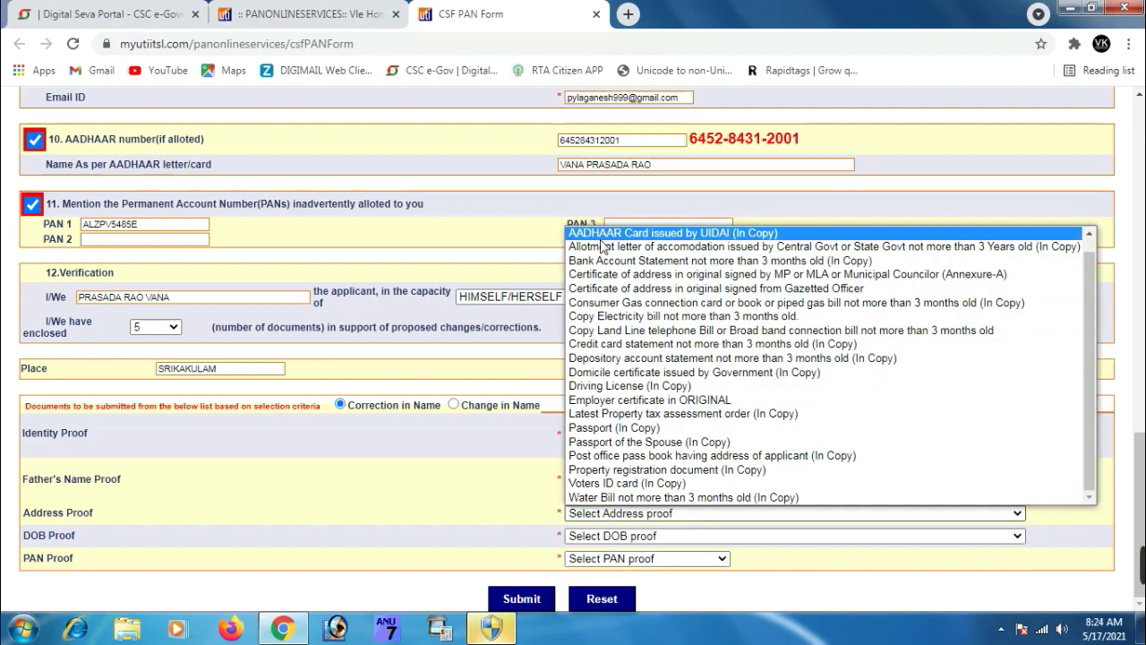
pyautogui.click(604, 235)
pyautogui.click(625, 542)
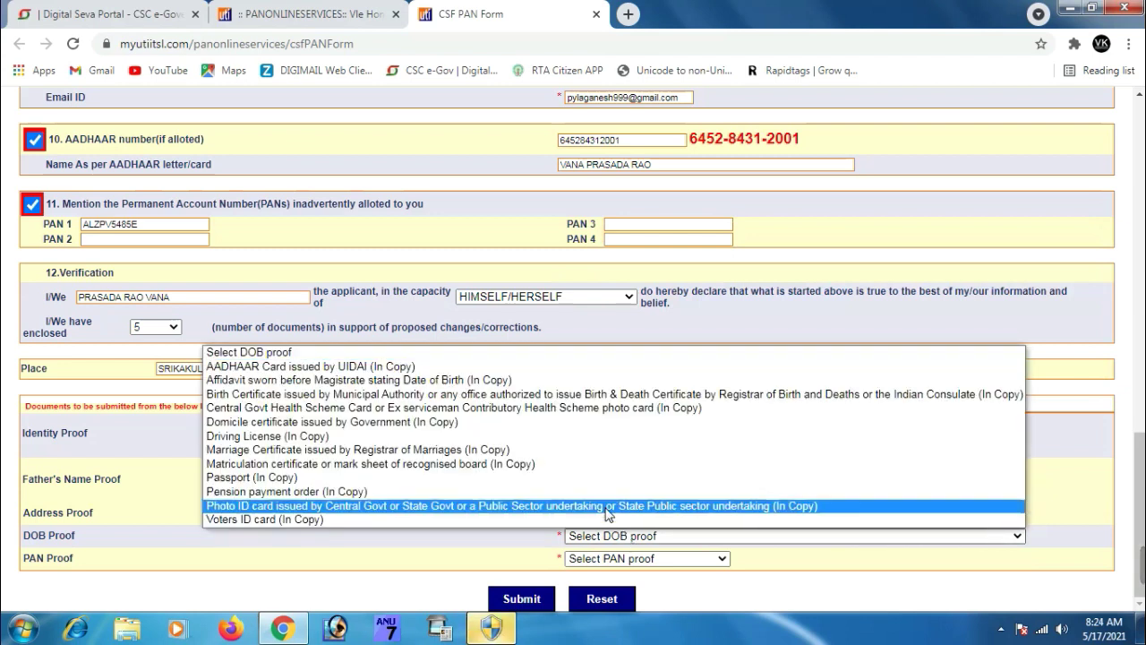
pyautogui.click(435, 374)
pyautogui.click(614, 559)
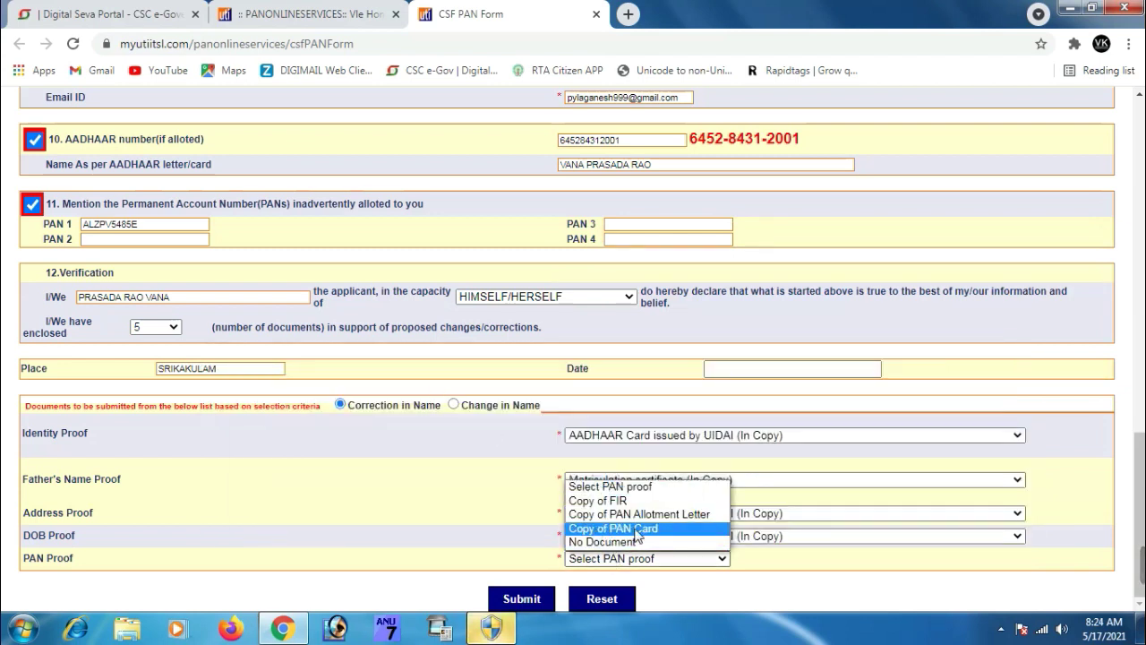
pyautogui.click(637, 529)
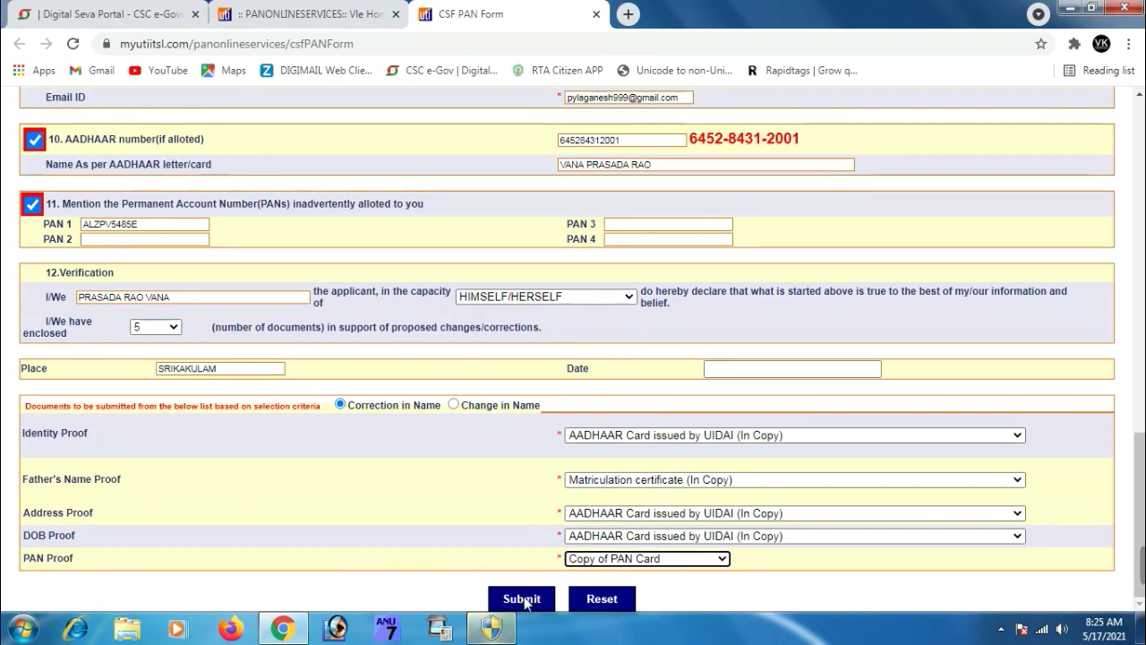
# Submit the correction form, dismiss the TypeError alert, and review the generated request page
pyautogui.click(526, 599)
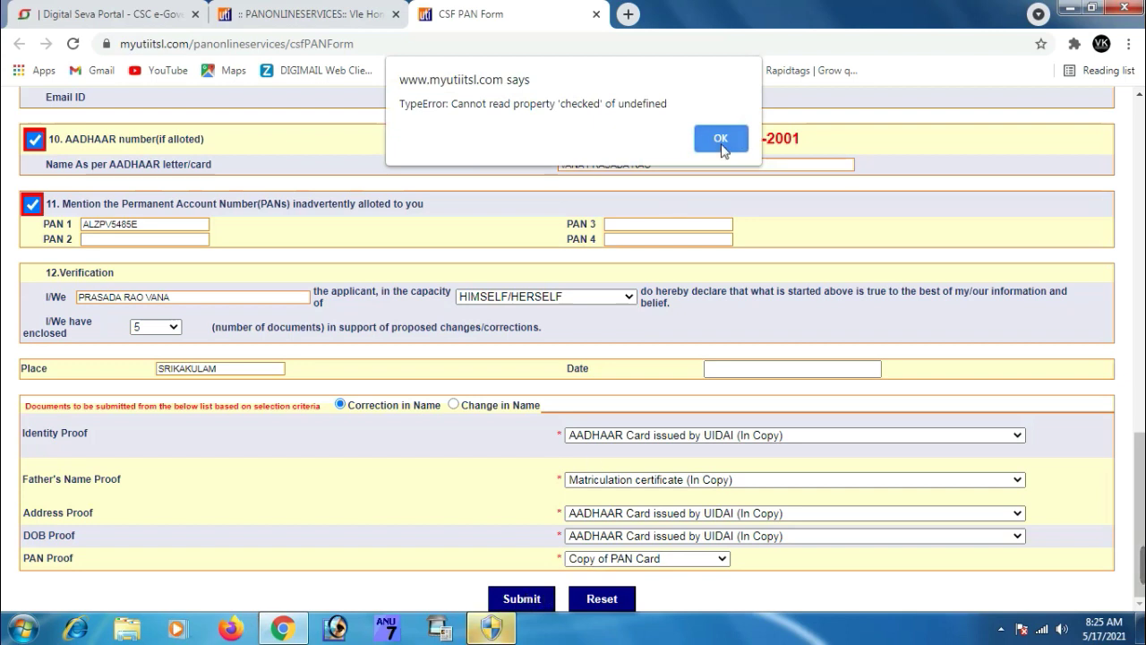
pyautogui.click(721, 138)
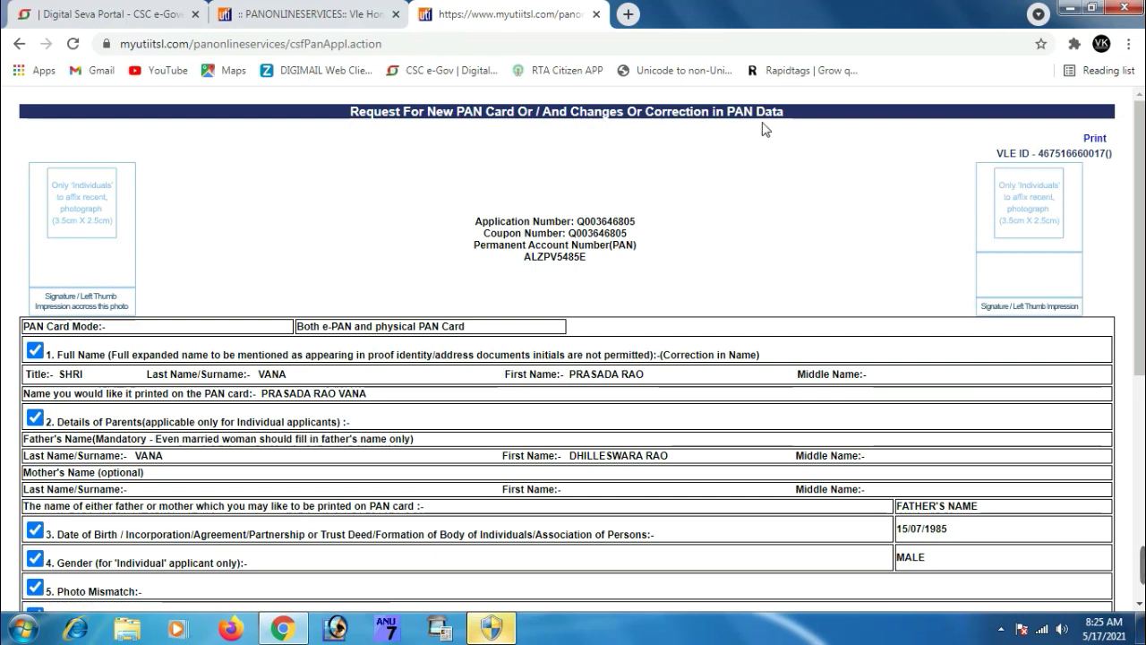
pyautogui.scroll(-5, 814, 223)
pyautogui.scroll(5, 806, 261)
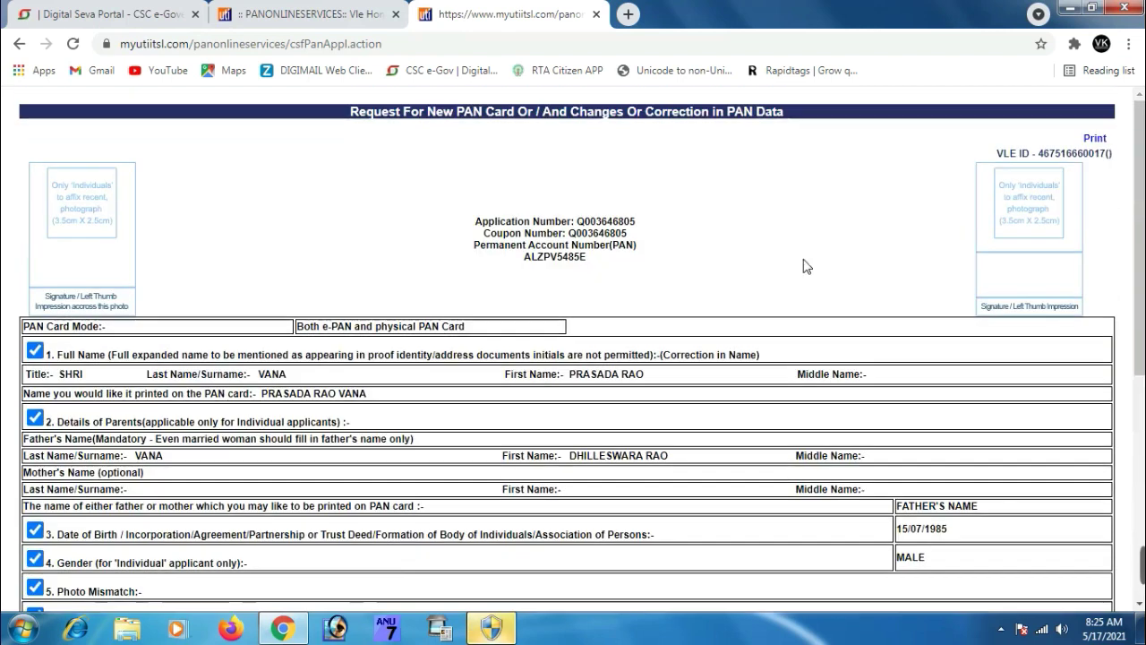
pyautogui.click(1095, 139)
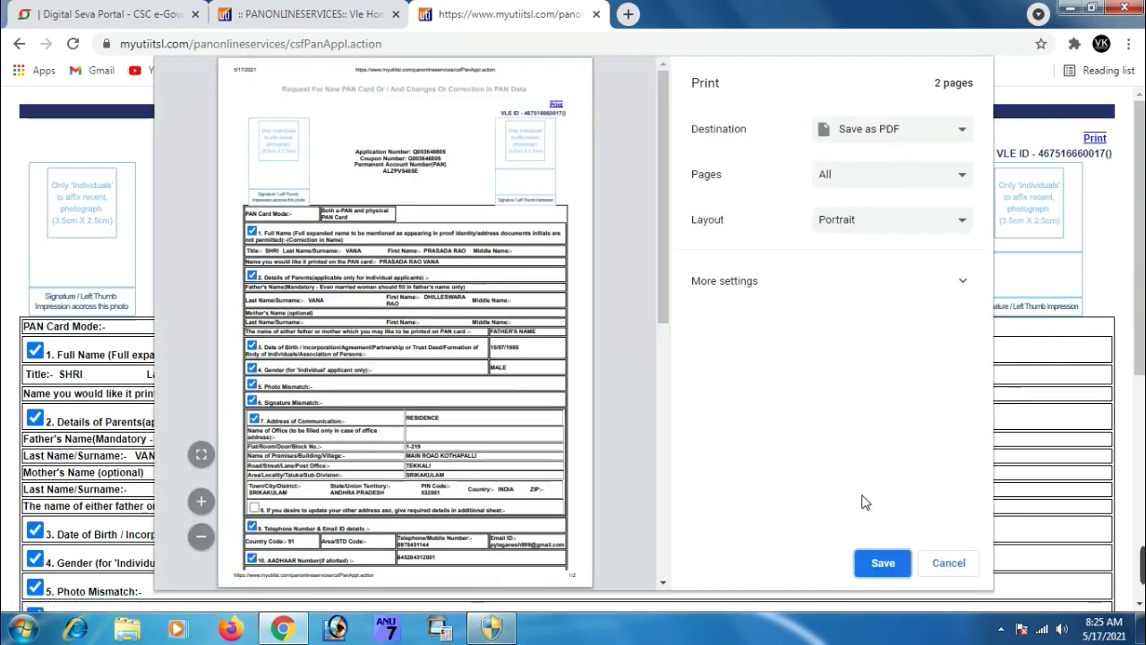
# Save the request page as the PDF csfPanAppl on the Desktop
pyautogui.click(951, 289)
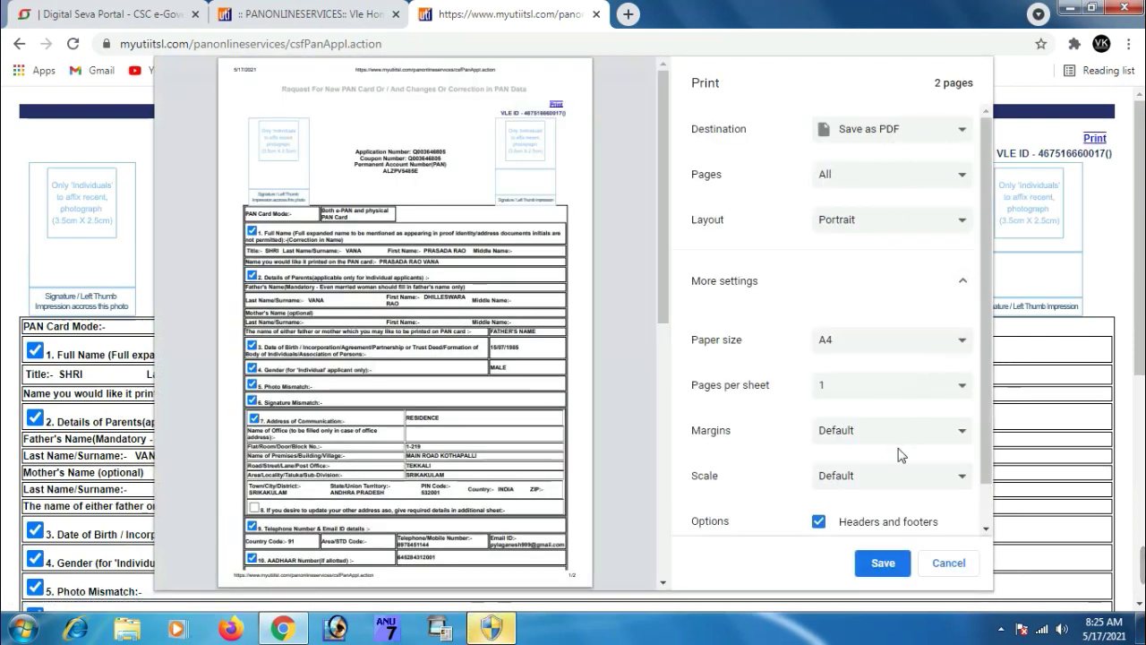
pyautogui.click(964, 282)
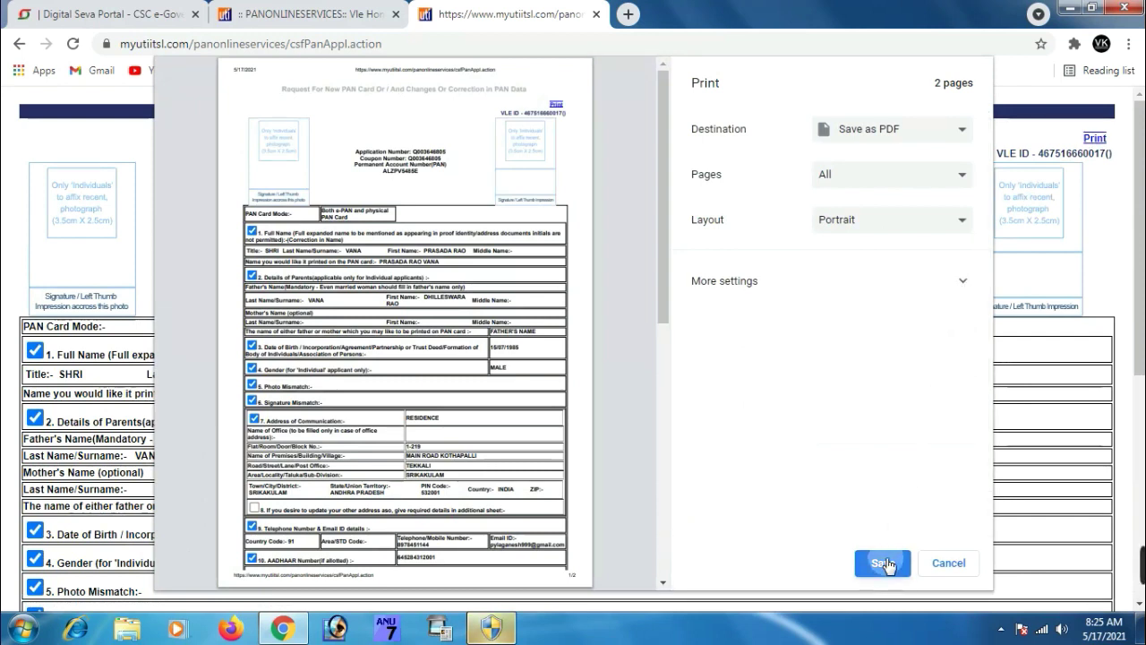
pyautogui.click(885, 563)
pyautogui.click(61, 115)
pyautogui.click(415, 405)
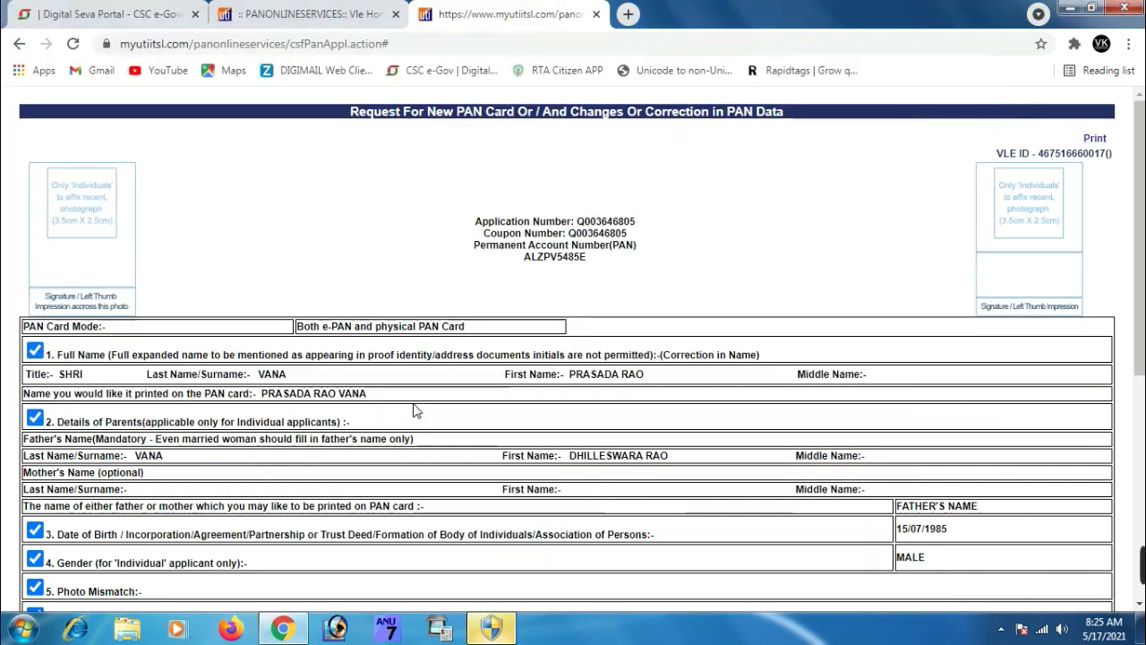